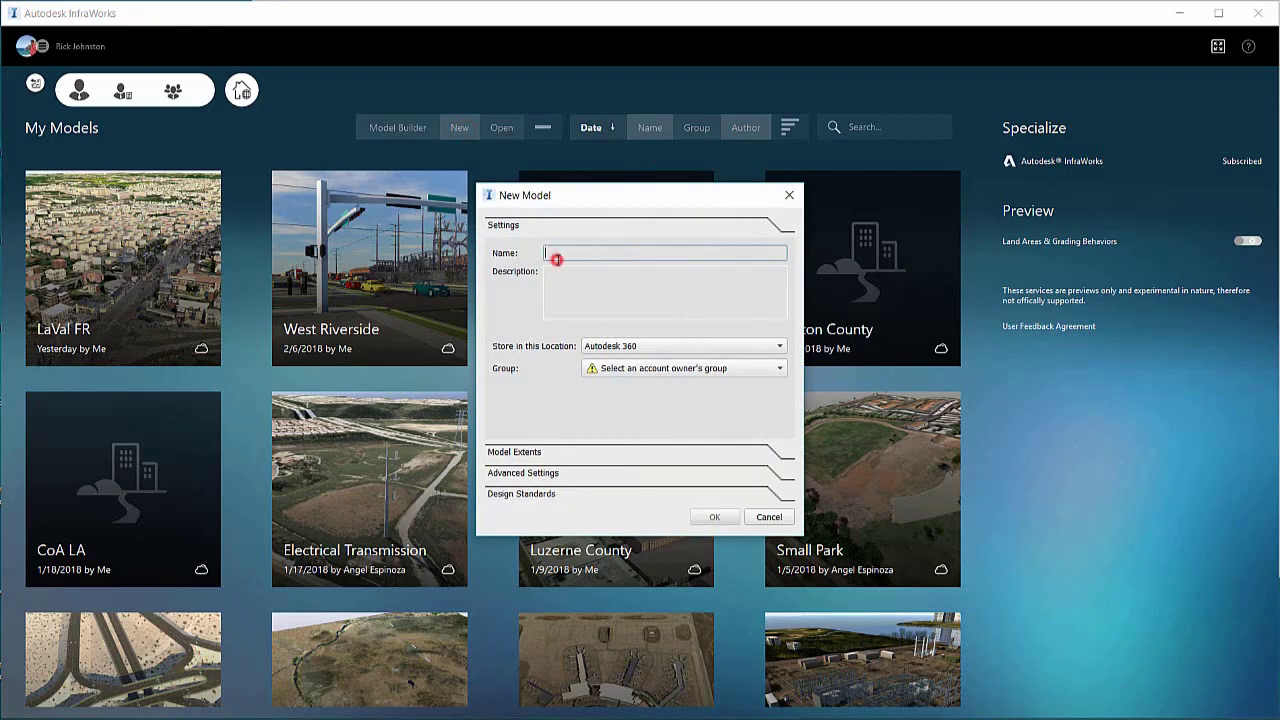
Fill in the new model's settings: name "Laval Scratch", description "Laval Scratch created from CycloMedia LiDAR", stored on My Computer.
{"action": "type", "text": "Laval Scratch"}
{"action": "triple_click", "coordinate": [558, 253]}
{"action": "key", "text": "ctrl+c"}
{"action": "key", "text": "Tab"}
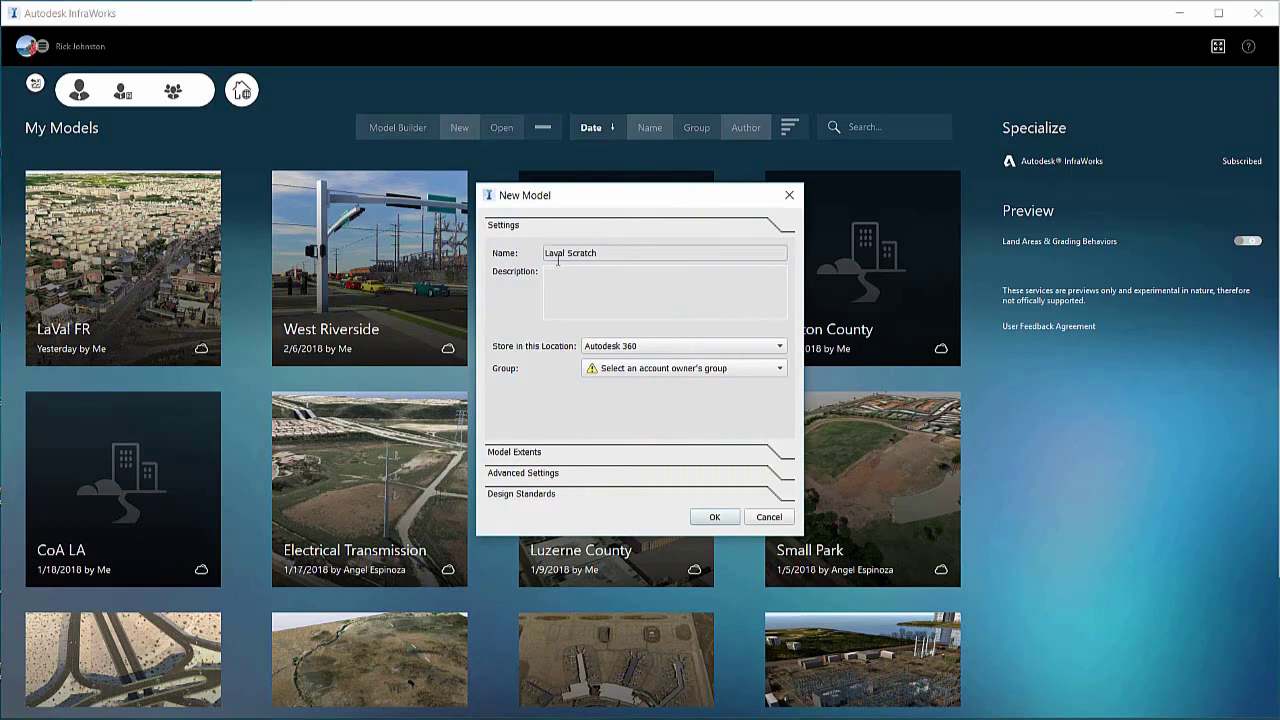
{"action": "key", "text": "ctrl+v"}
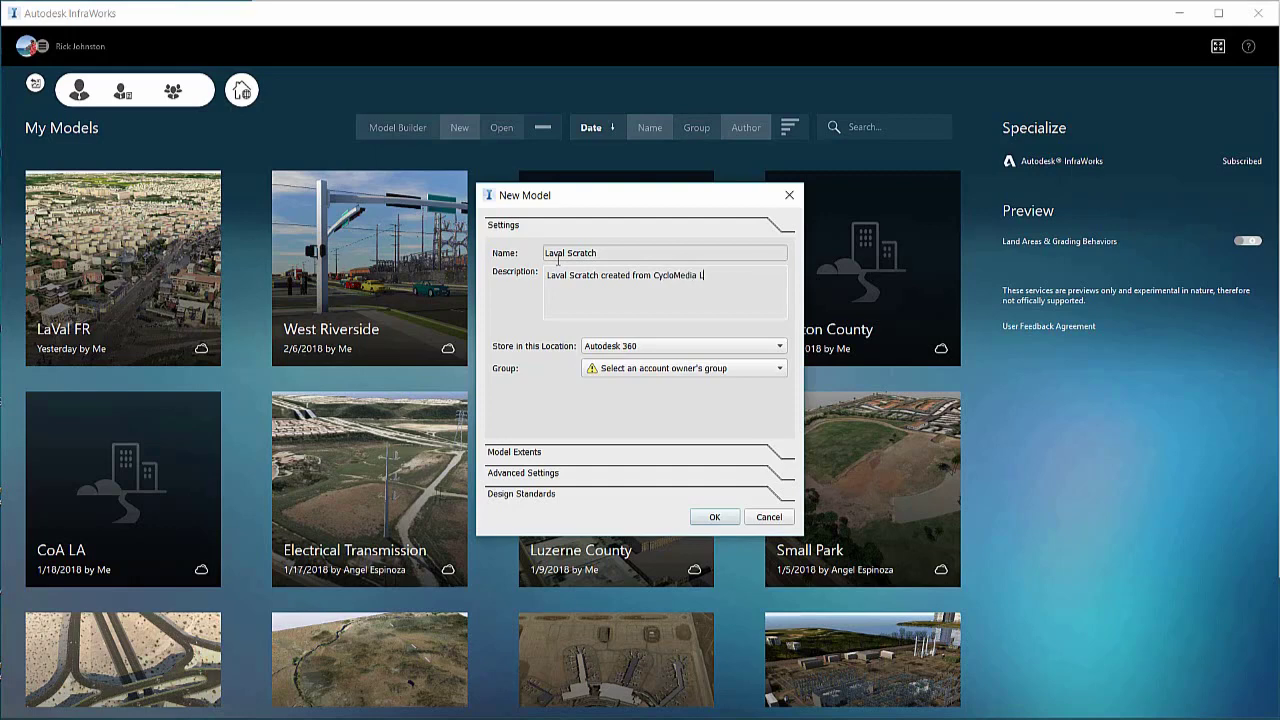
{"action": "left_click", "coordinate": [778, 346]}
{"action": "left_click", "coordinate": [720, 364]}
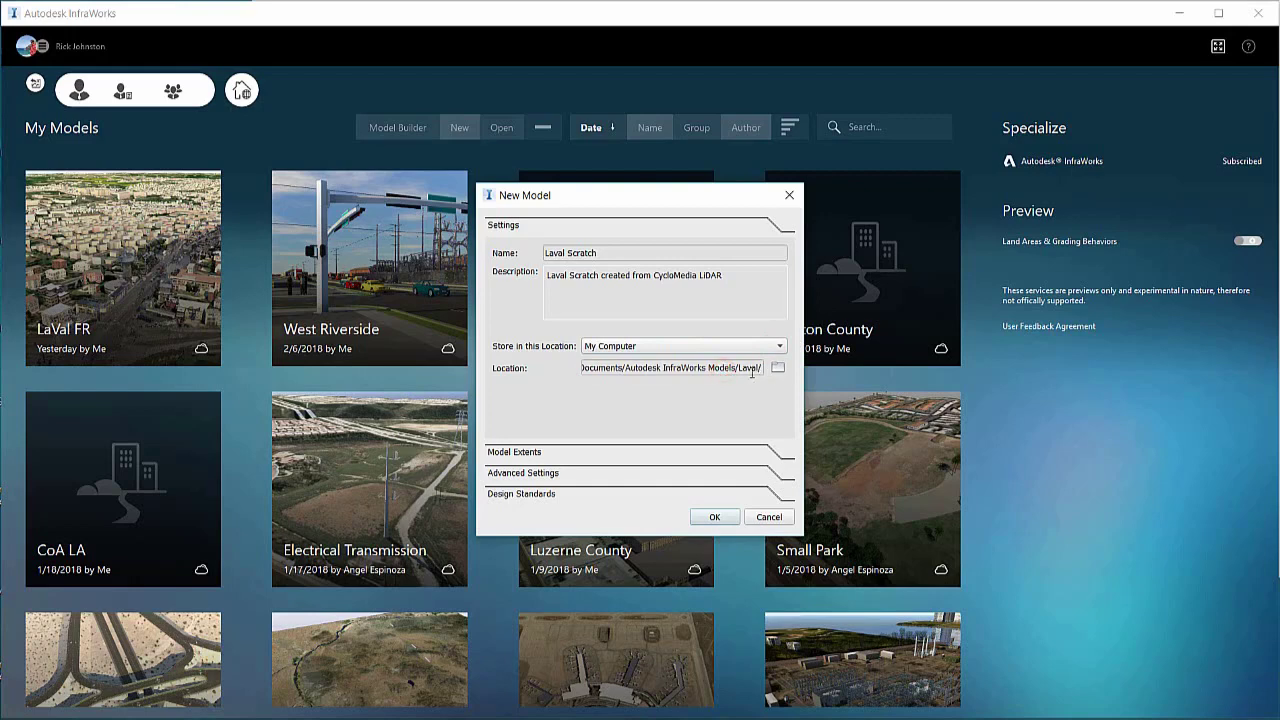
Set the model's UCS to the French coordinate system RGF93.CC48 and create the model.
{"action": "left_click", "coordinate": [519, 475]}
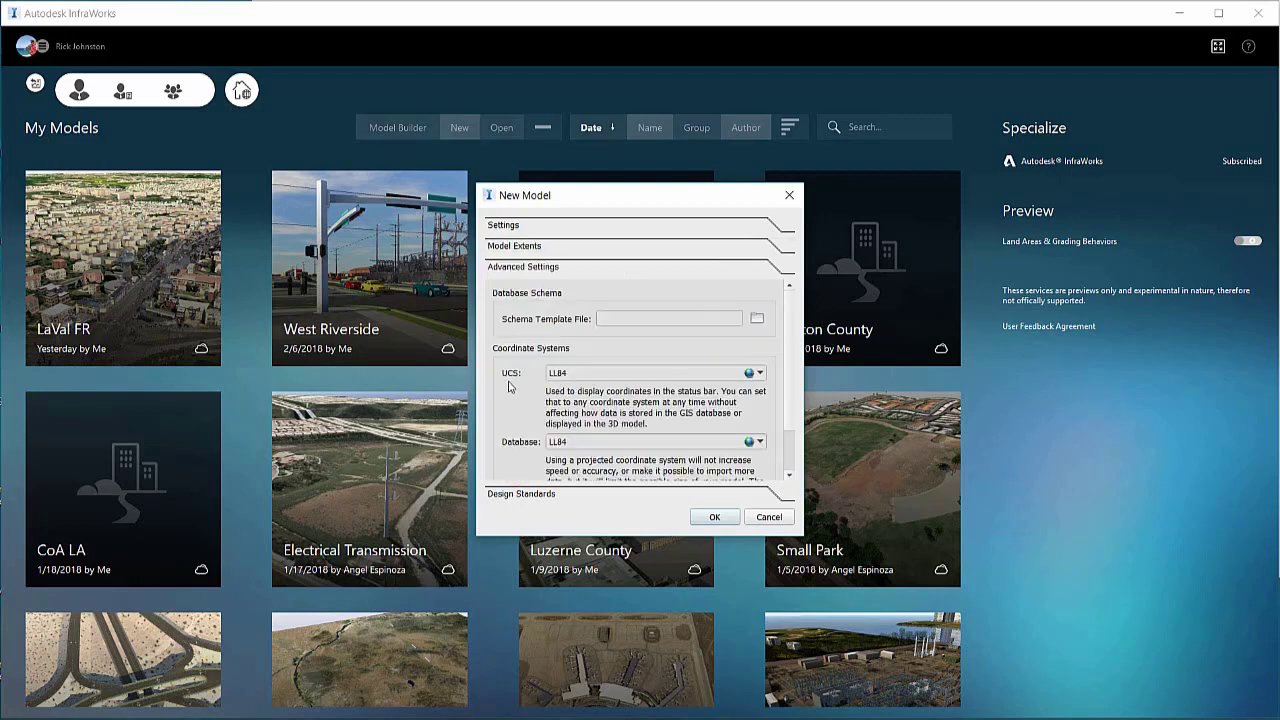
{"action": "left_click", "coordinate": [759, 372]}
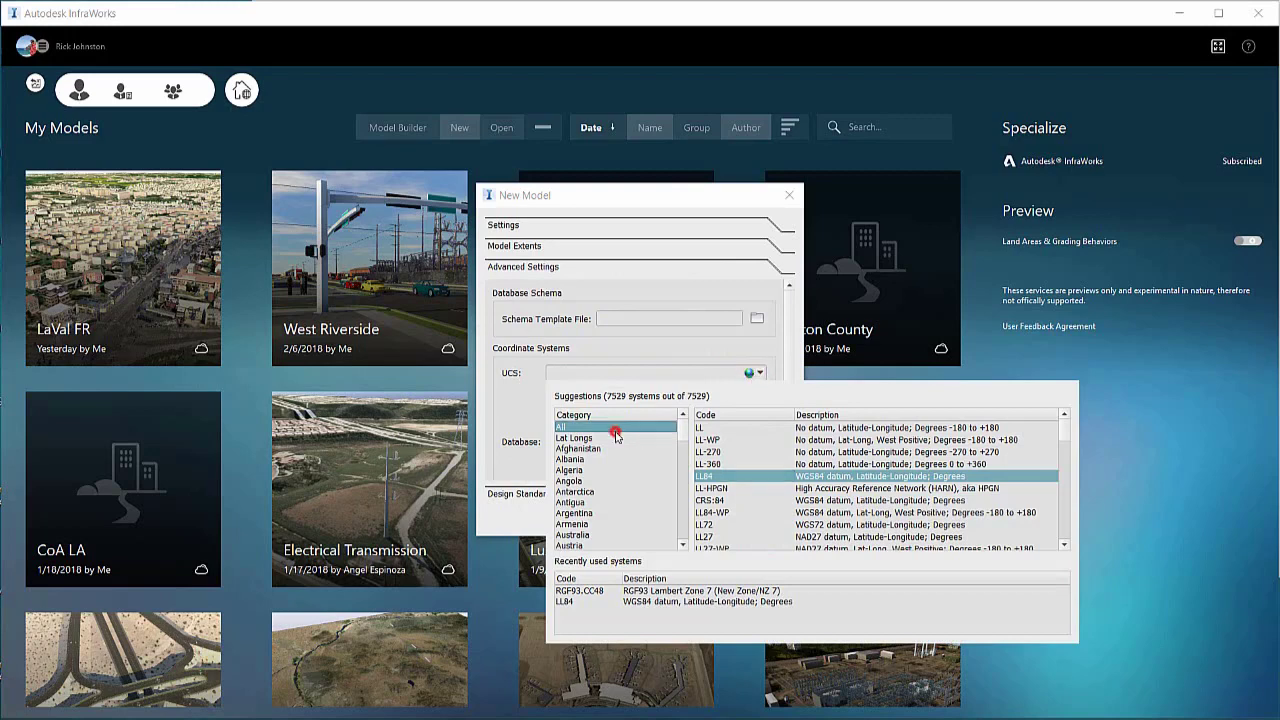
{"action": "key", "text": "f"}
{"action": "left_click", "coordinate": [681, 518]}
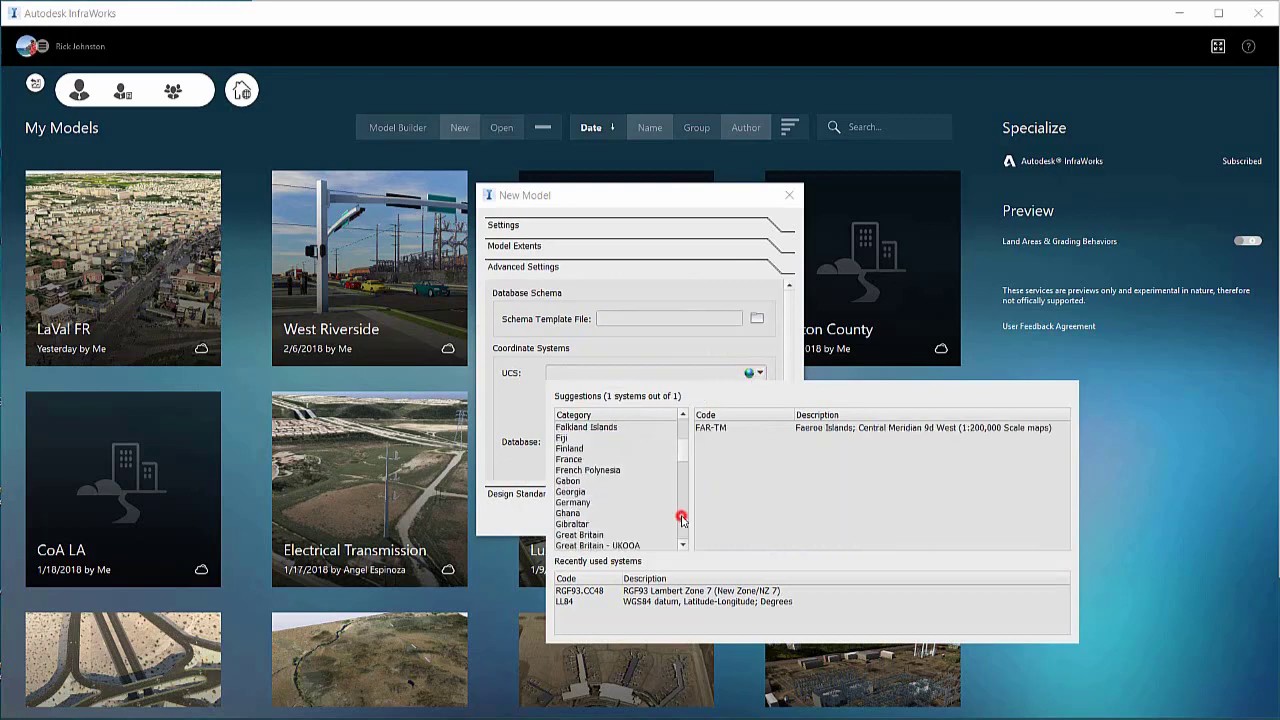
{"action": "left_click", "coordinate": [568, 459]}
{"action": "left_click", "coordinate": [1066, 543]}
{"action": "left_click", "coordinate": [1066, 543]}
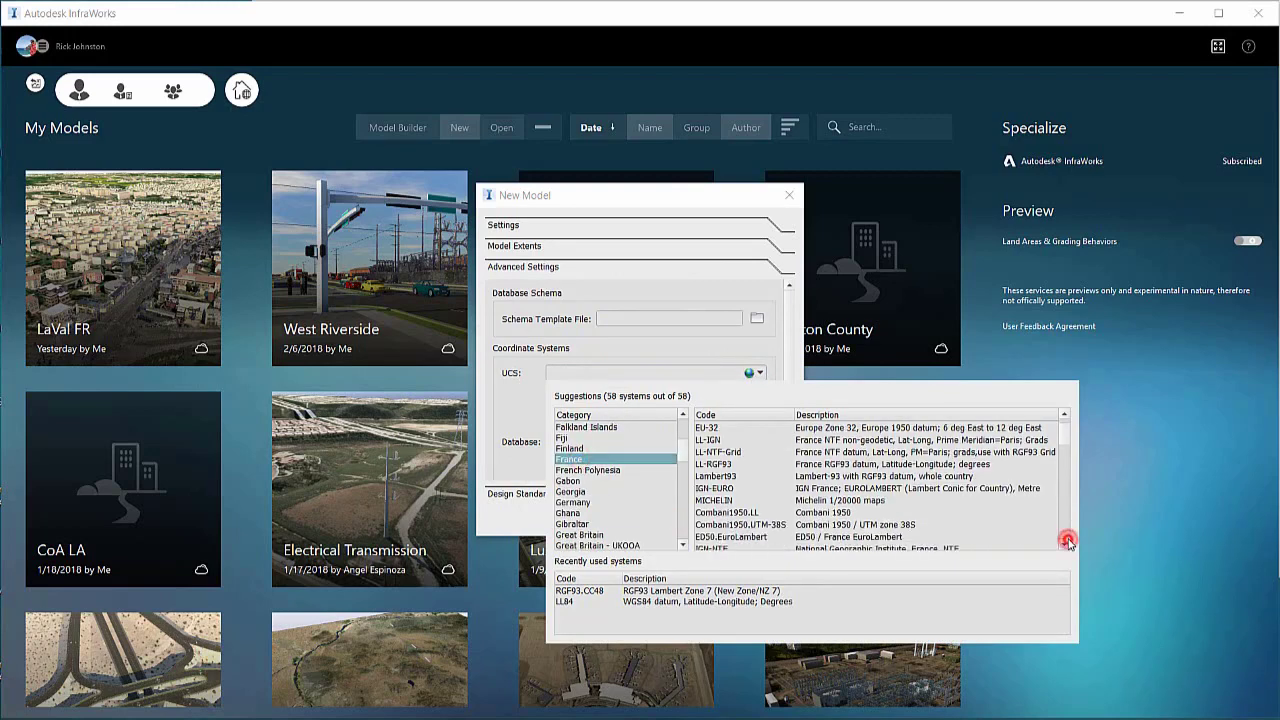
{"action": "left_click", "coordinate": [752, 514]}
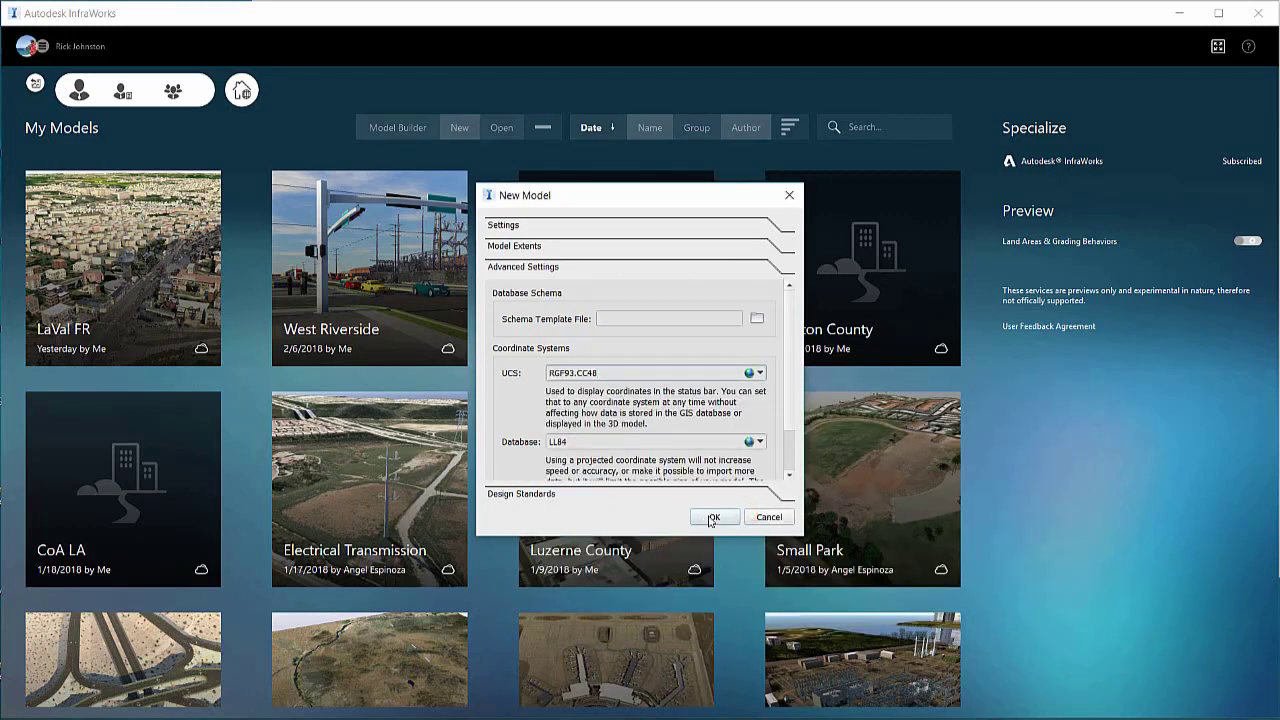
{"action": "left_click", "coordinate": [711, 518]}
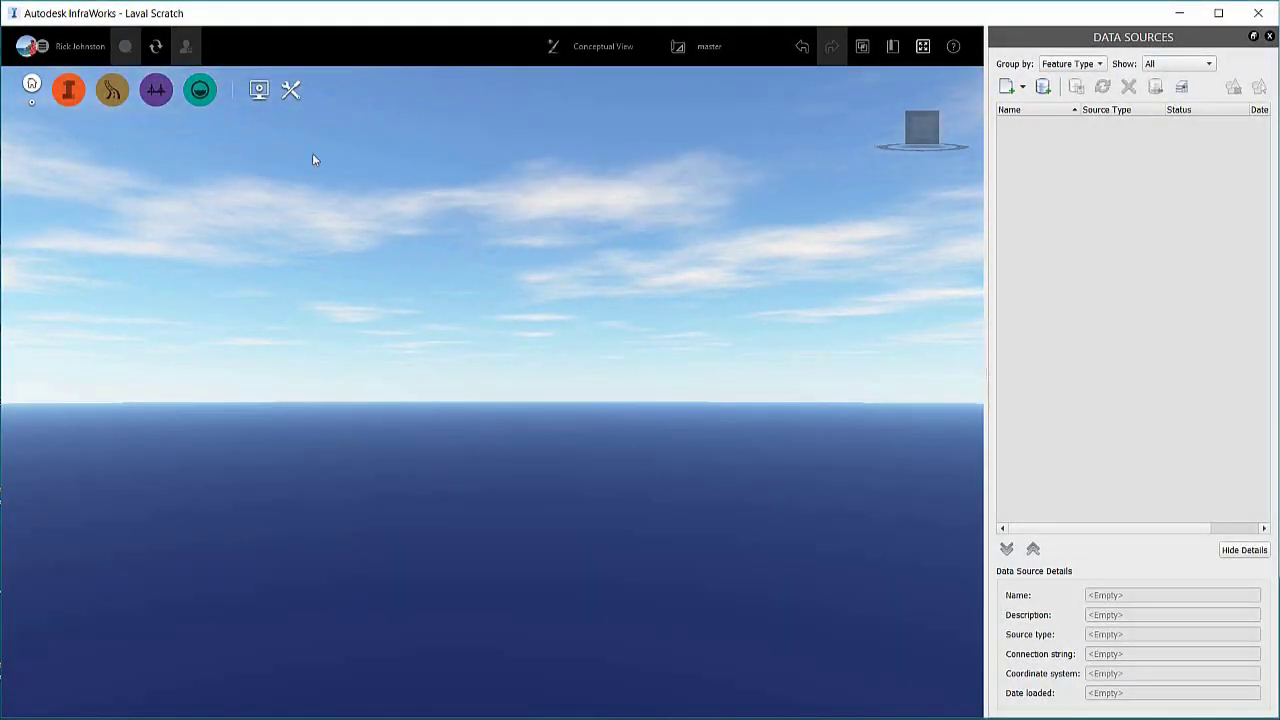
Add the point cloud file LaVal.rcp from C:/Demos/CycloMedia/France as a data source.
{"action": "left_click", "coordinate": [1022, 87]}
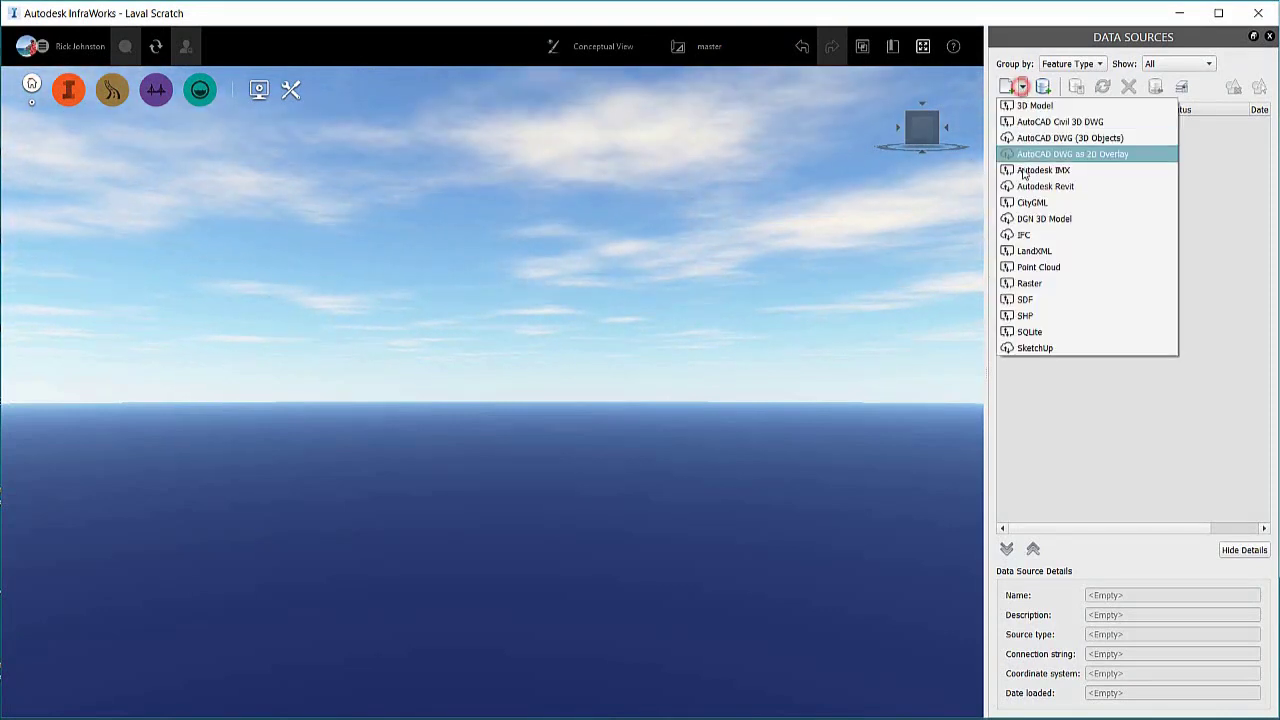
{"action": "left_click", "coordinate": [1063, 267]}
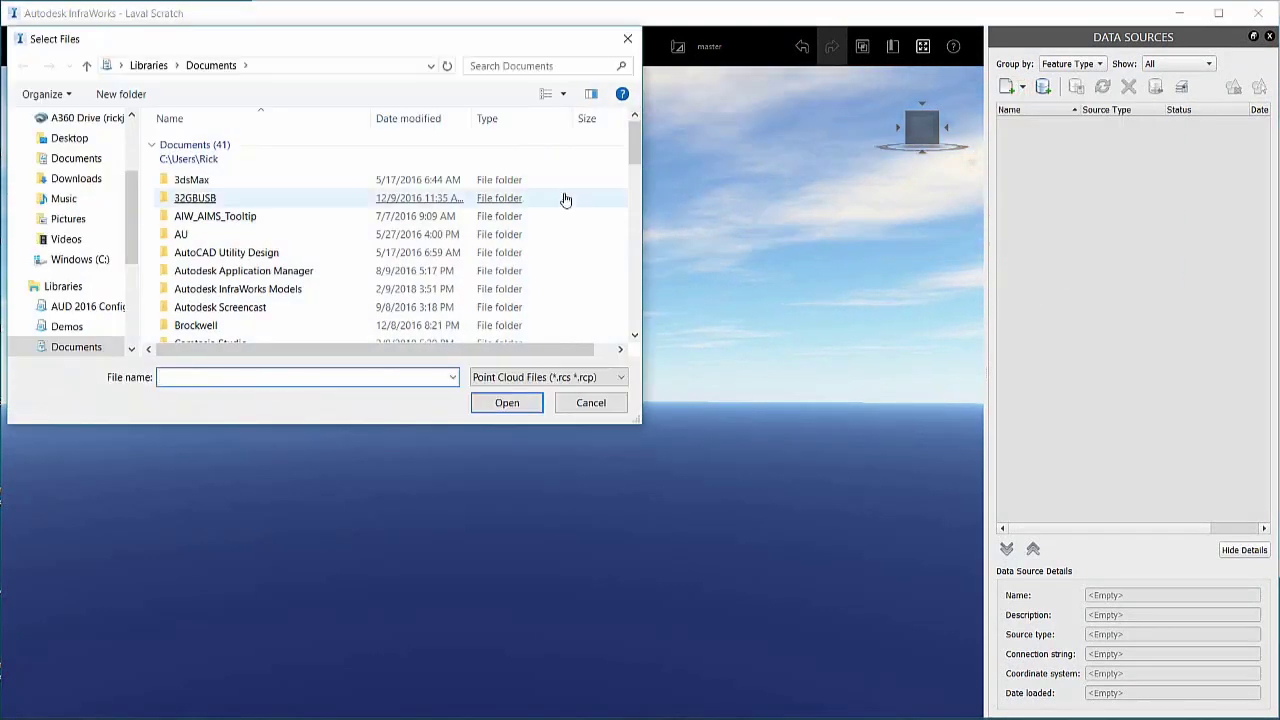
{"action": "left_click", "coordinate": [106, 258]}
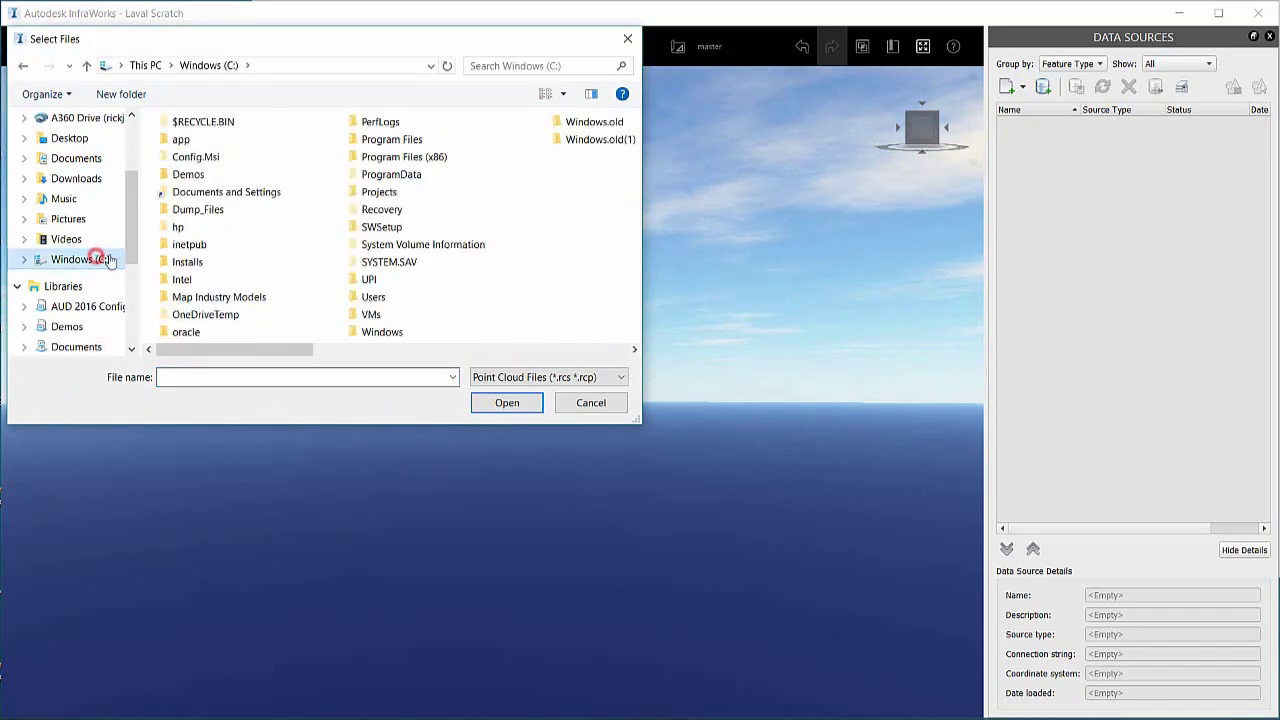
{"action": "left_click", "coordinate": [192, 173]}
{"action": "left_click", "coordinate": [197, 139]}
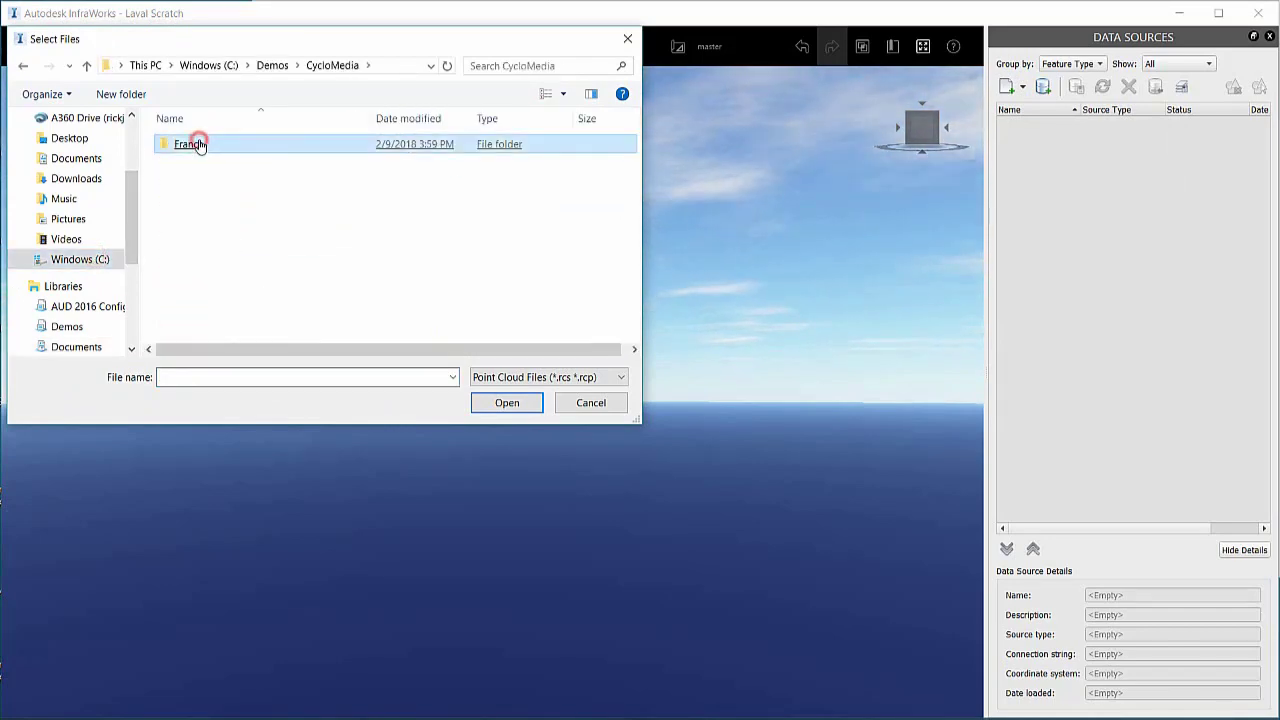
{"action": "double_click", "coordinate": [197, 143]}
{"action": "double_click", "coordinate": [189, 179]}
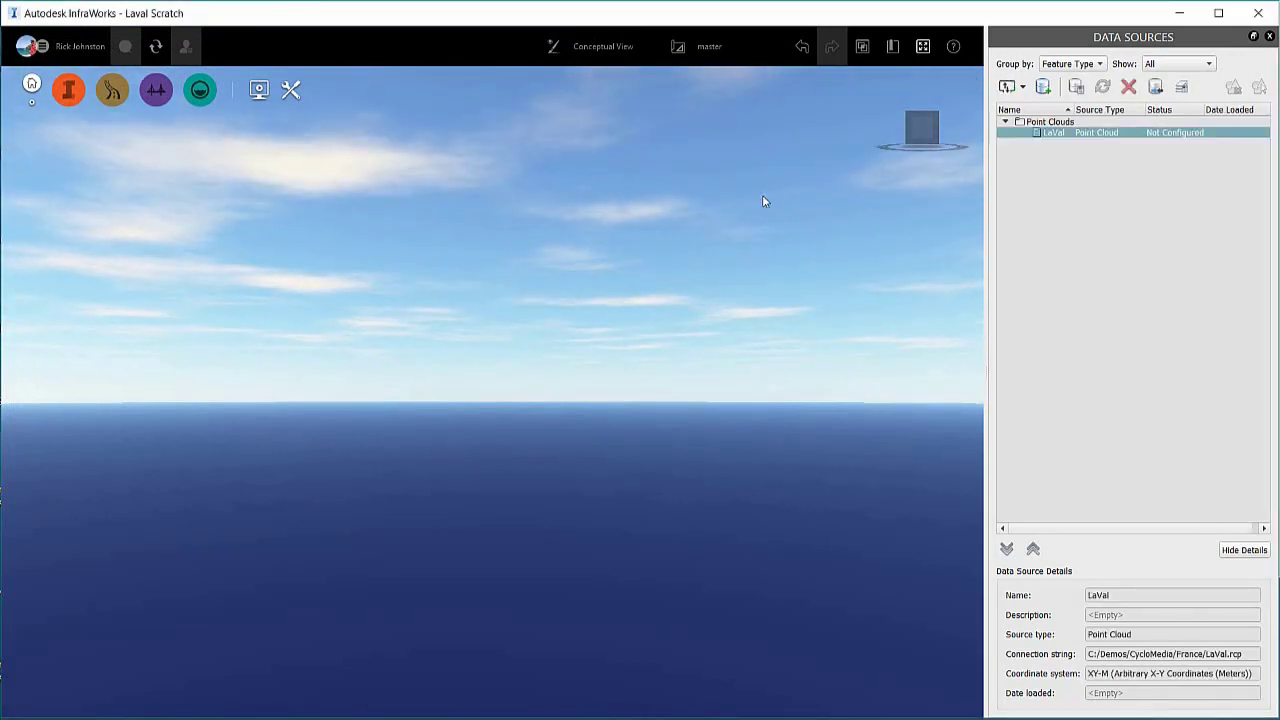
Set the wind speed to 0 in the Sun & Sky settings.
{"action": "mouse_move", "coordinate": [68, 98]}
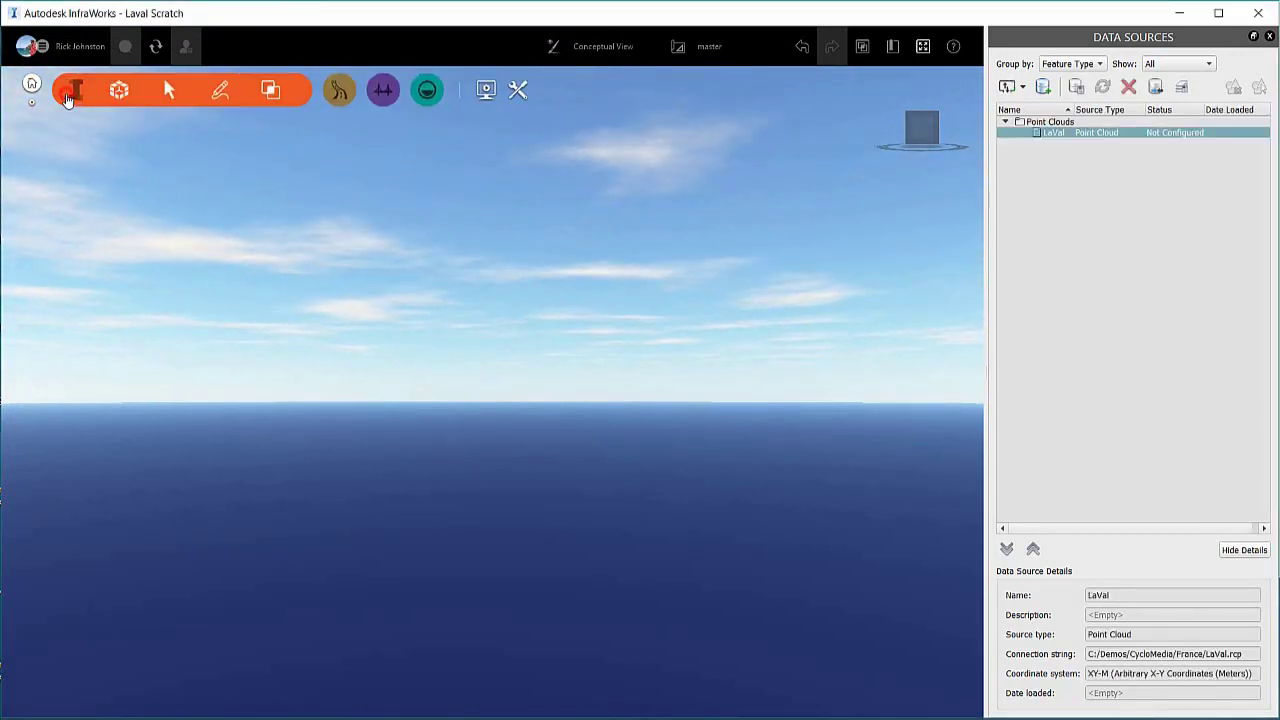
{"action": "left_click", "coordinate": [270, 91]}
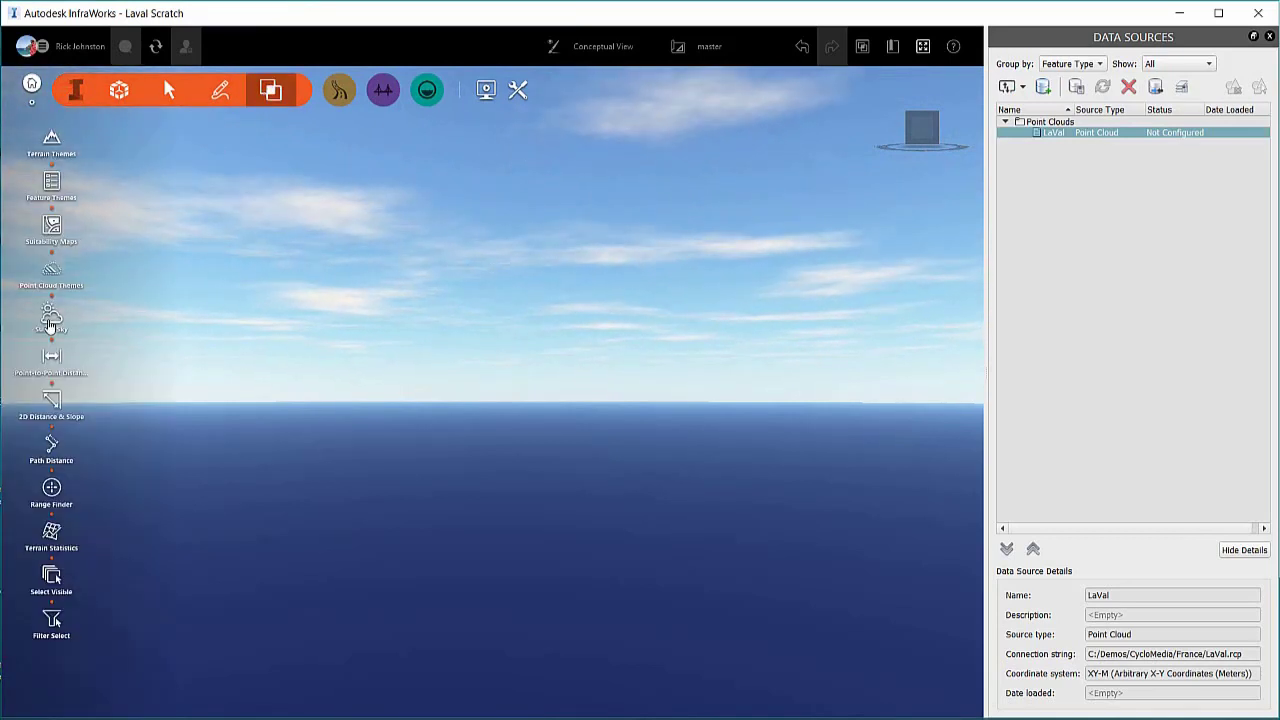
{"action": "left_click", "coordinate": [50, 326]}
{"action": "left_click", "coordinate": [20, 211]}
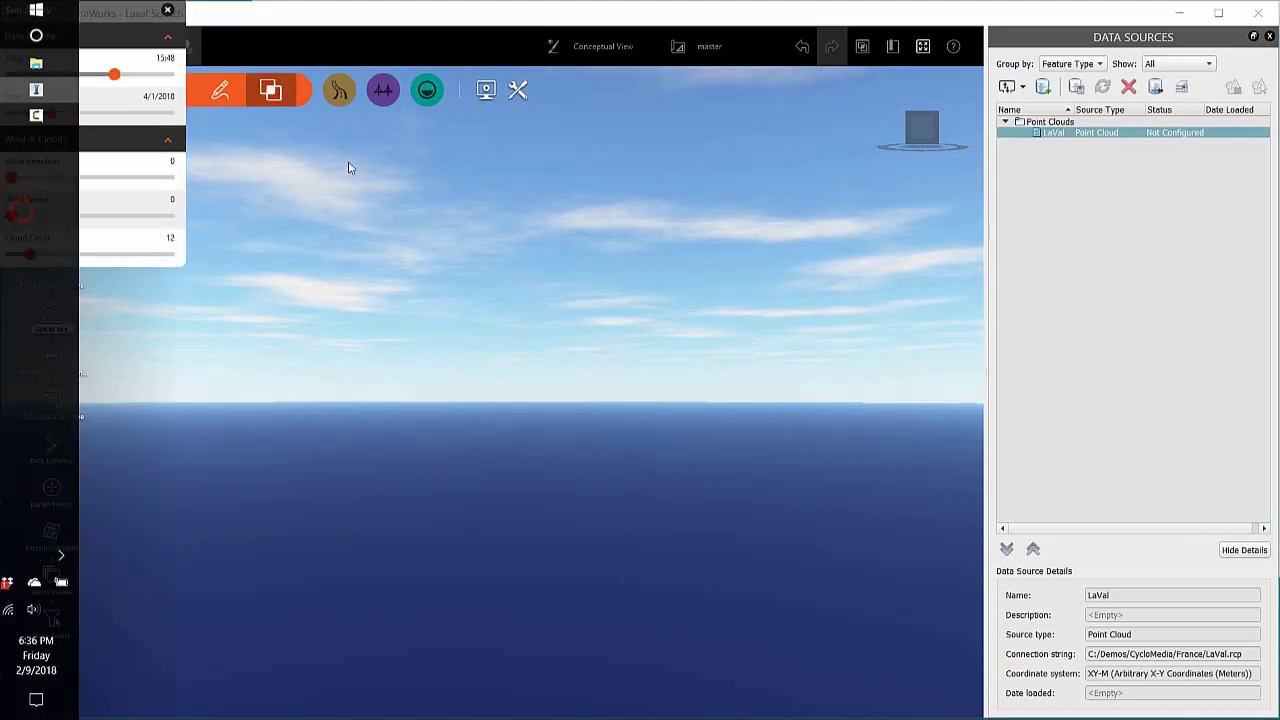
{"action": "left_click", "coordinate": [167, 11]}
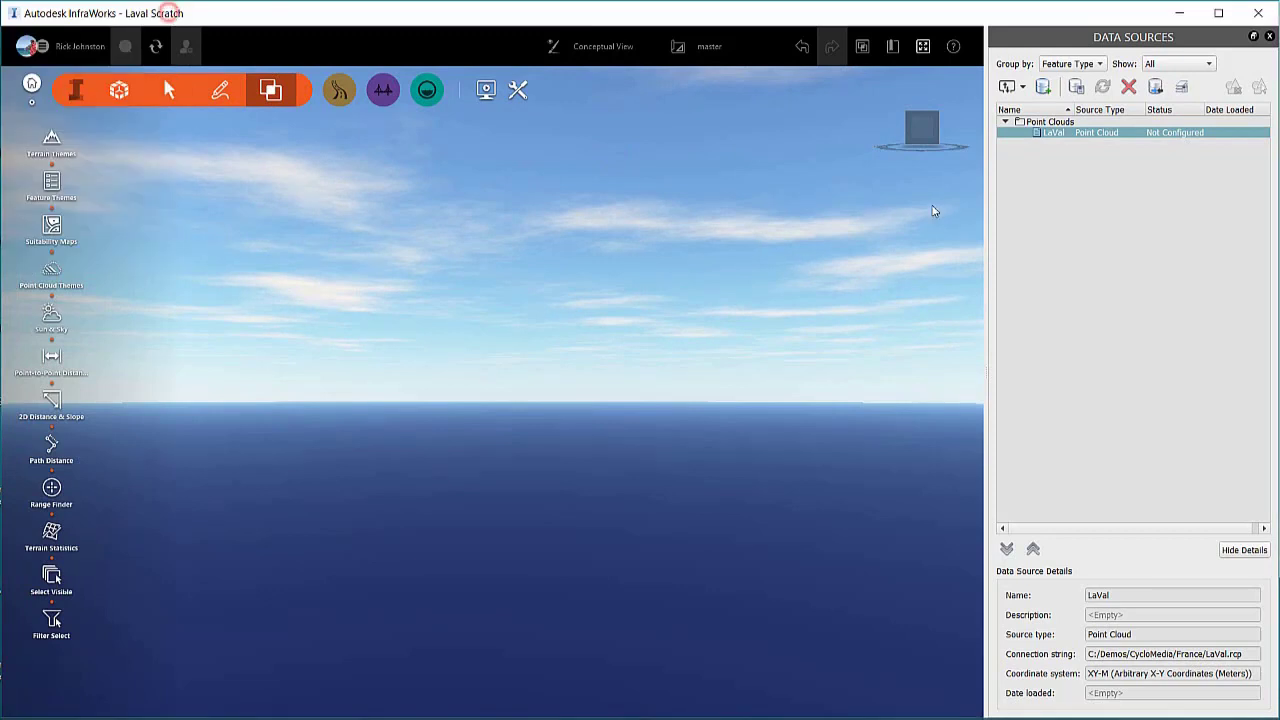
Configure the LaVal point cloud source with coordinate system RGF93.CC48 and refresh the model.
{"action": "double_click", "coordinate": [1100, 132]}
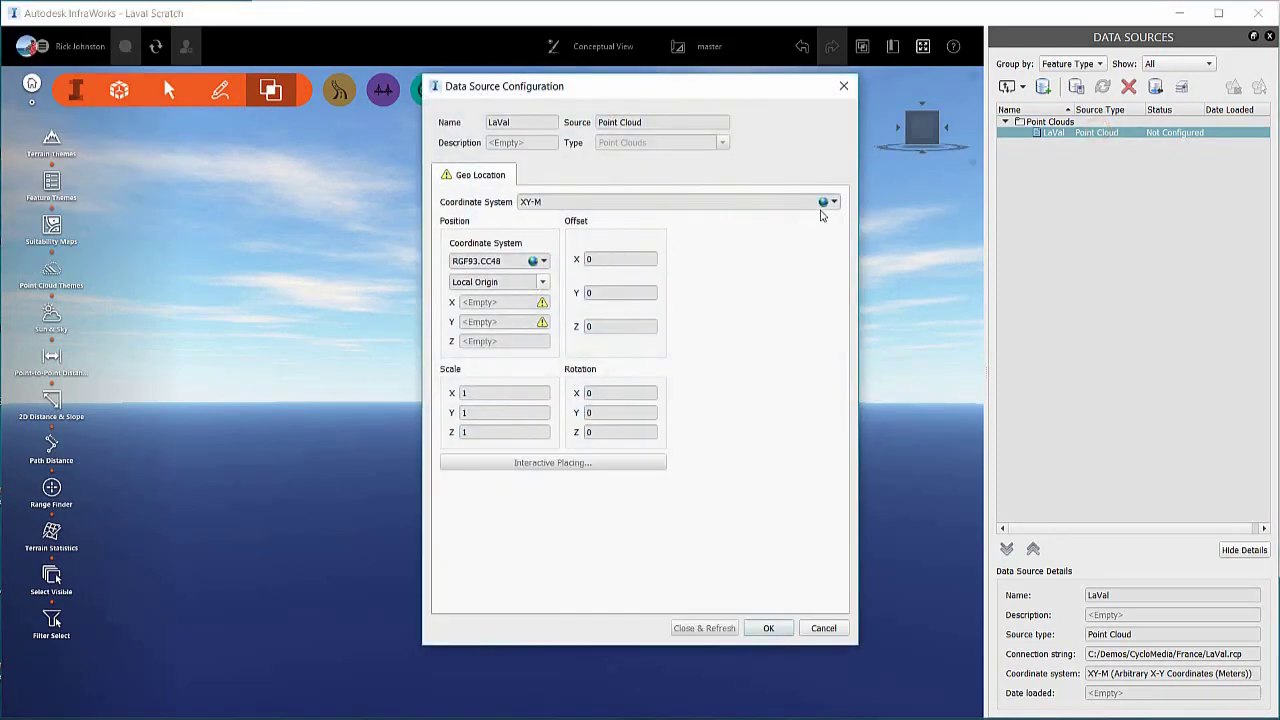
{"action": "left_click", "coordinate": [832, 203]}
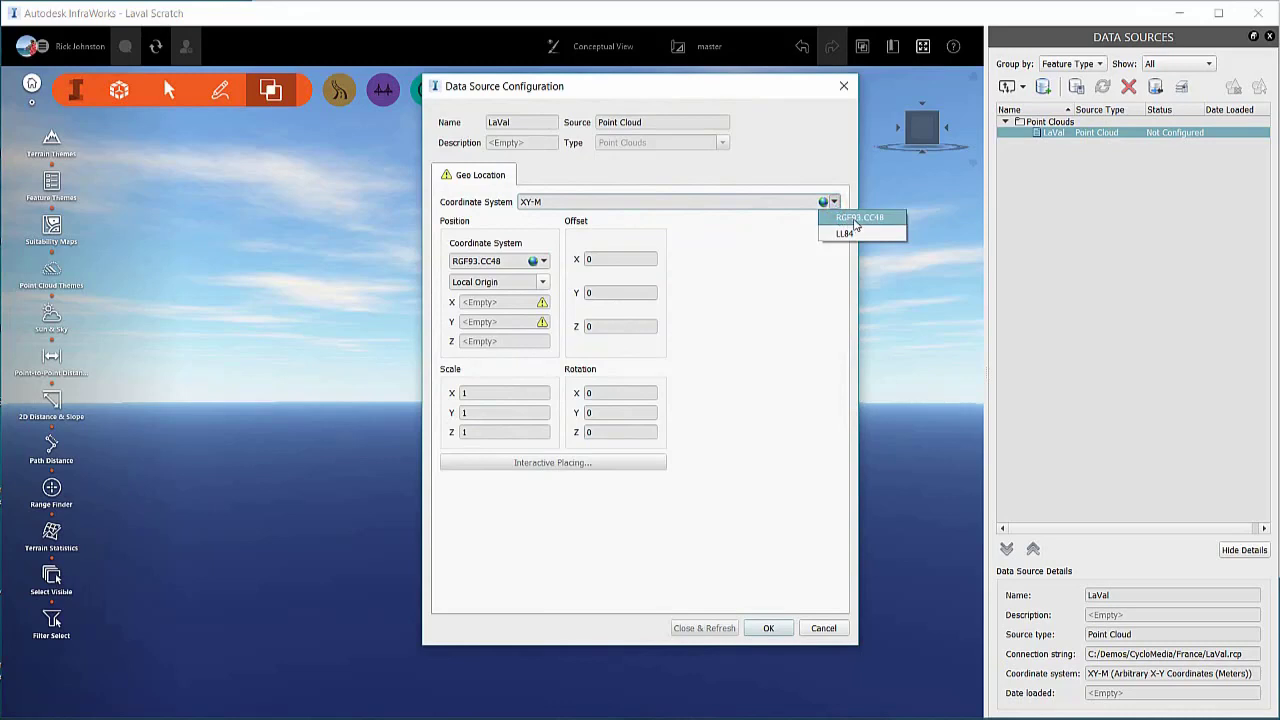
{"action": "left_click", "coordinate": [853, 218]}
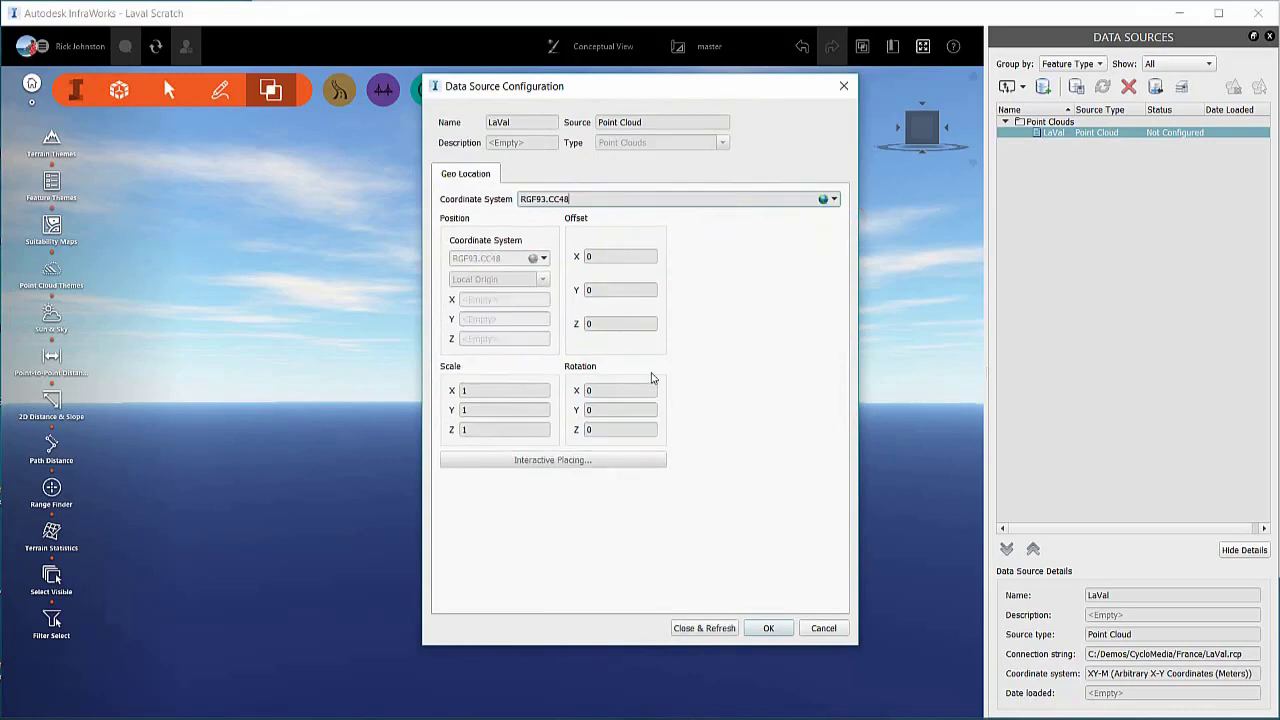
{"action": "left_click", "coordinate": [703, 628]}
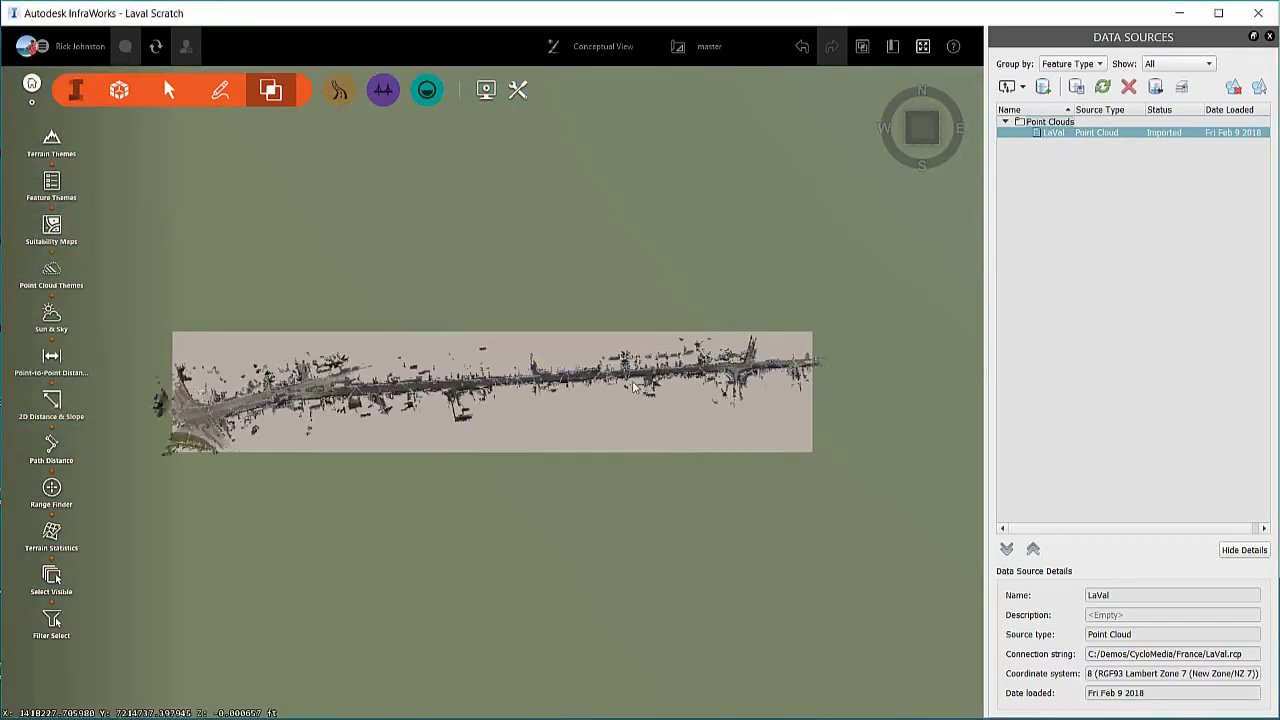
Save an oblique view along the whole road corridor, with the intersection in the foreground, as the home view.
{"action": "left_click_drag", "start_coordinate": [632, 383], "coordinate": [776, 227]}
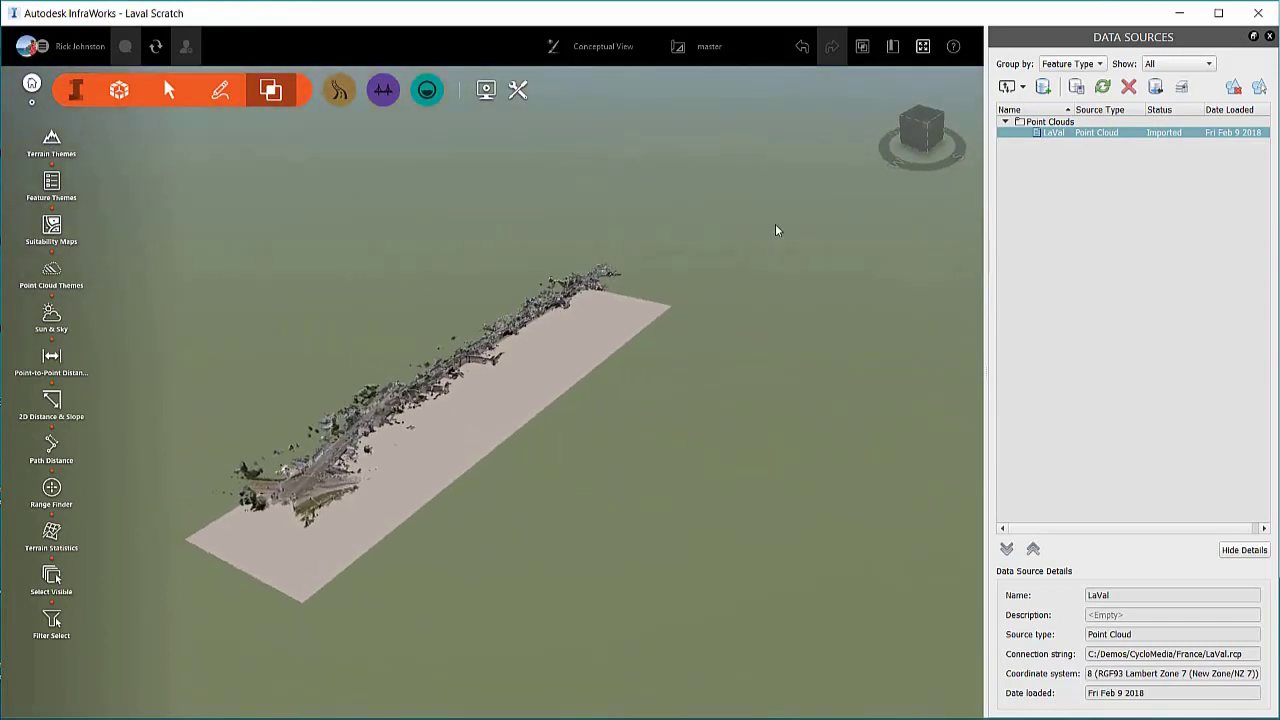
{"action": "right_click", "coordinate": [337, 491]}
{"action": "left_click", "coordinate": [494, 443]}
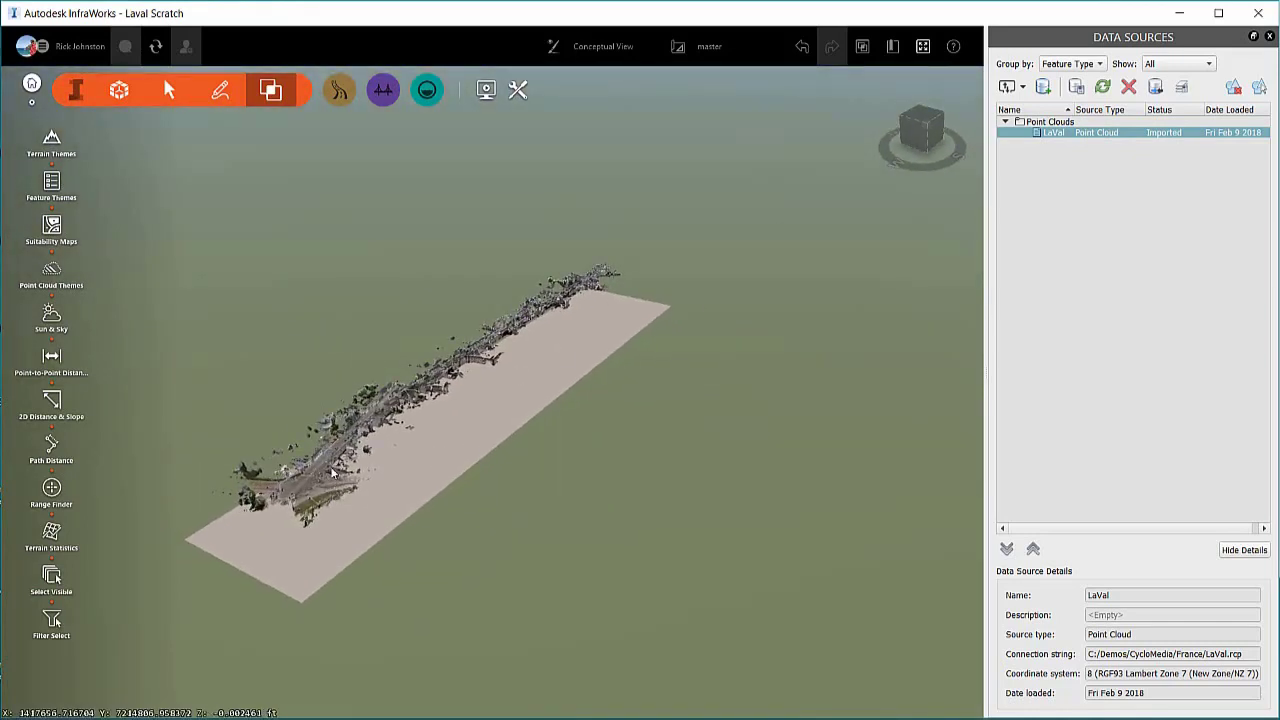
{"action": "right_click_drag", "start_coordinate": [331, 467], "coordinate": [466, 449]}
{"action": "scroll", "coordinate": [466, 449], "scroll_direction": "up", "scroll_amount": 6}
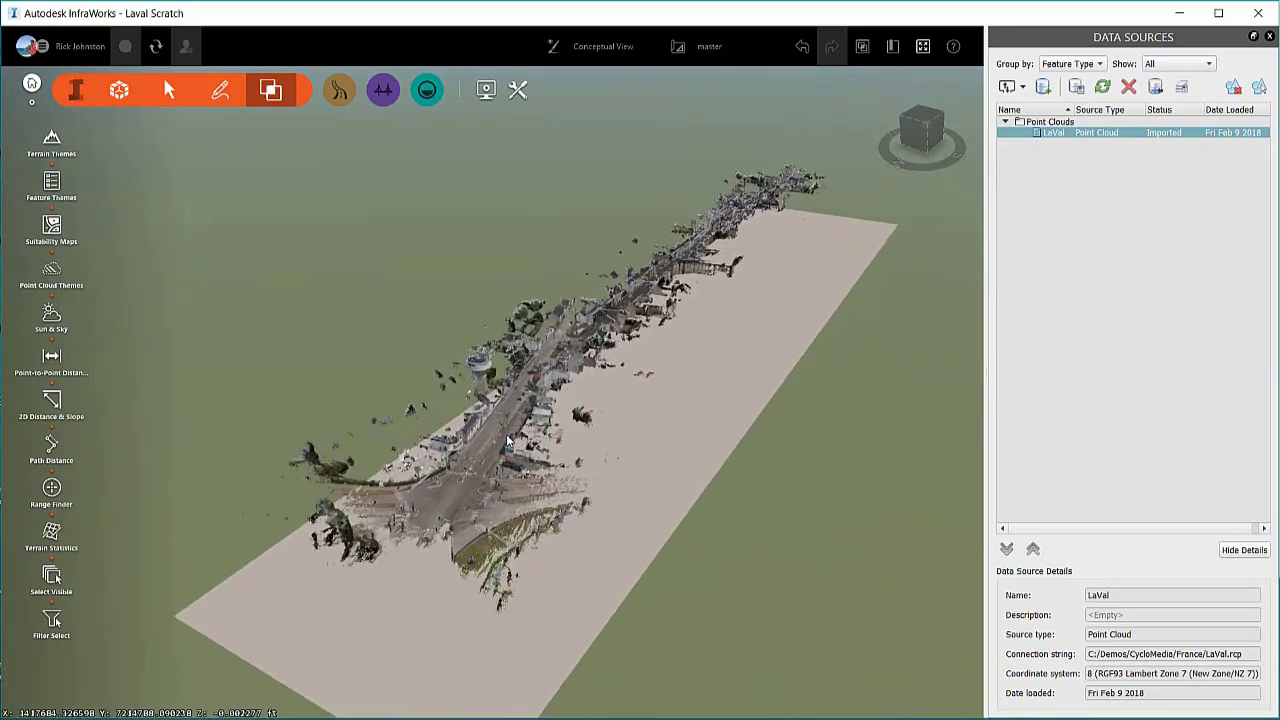
{"action": "scroll", "coordinate": [538, 425], "scroll_direction": "down", "scroll_amount": 2}
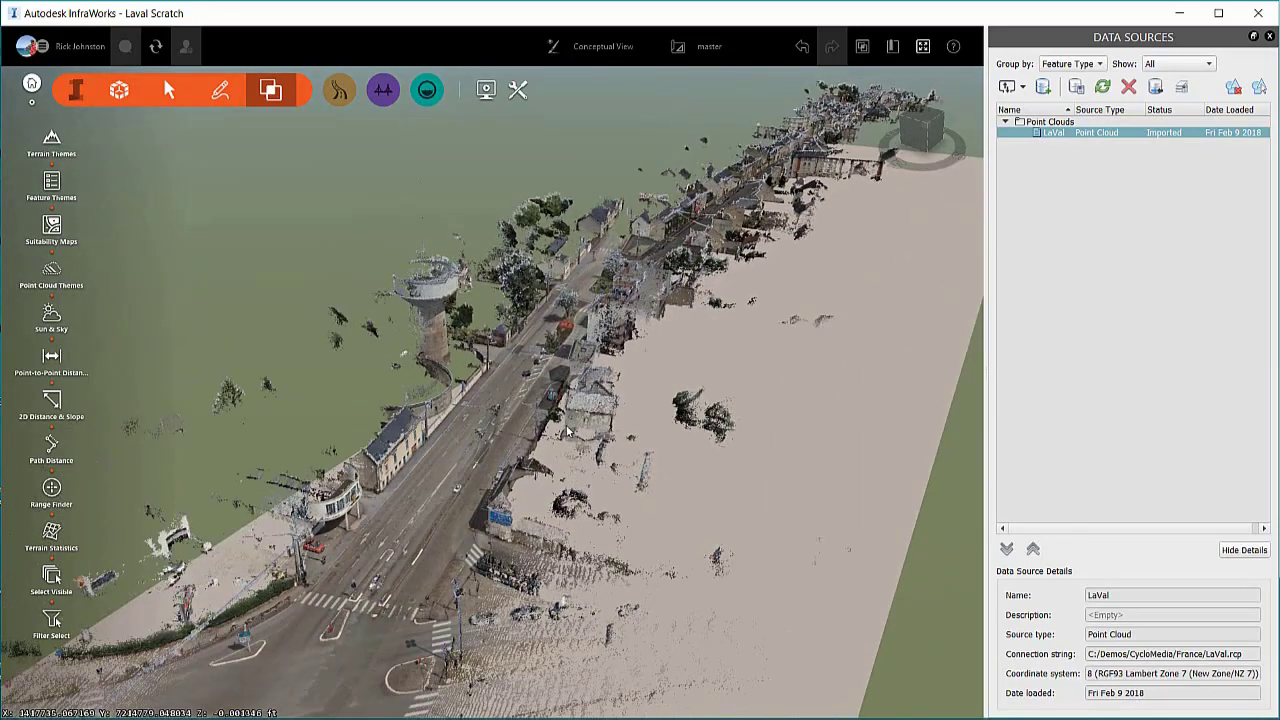
{"action": "scroll", "coordinate": [565, 430], "scroll_direction": "down", "scroll_amount": 1}
{"action": "scroll", "coordinate": [565, 430], "scroll_direction": "down", "scroll_amount": 2}
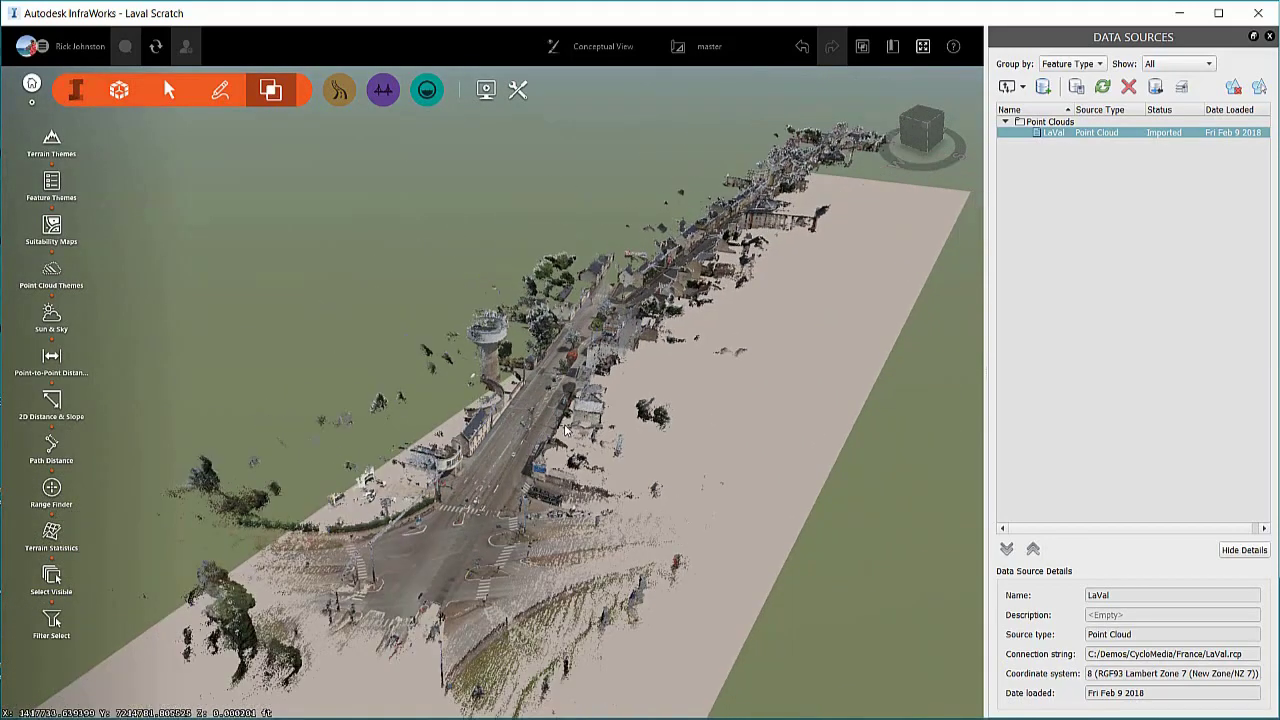
{"action": "scroll", "coordinate": [675, 410], "scroll_direction": "down", "scroll_amount": 1}
{"action": "scroll", "coordinate": [675, 410], "scroll_direction": "down", "scroll_amount": 3}
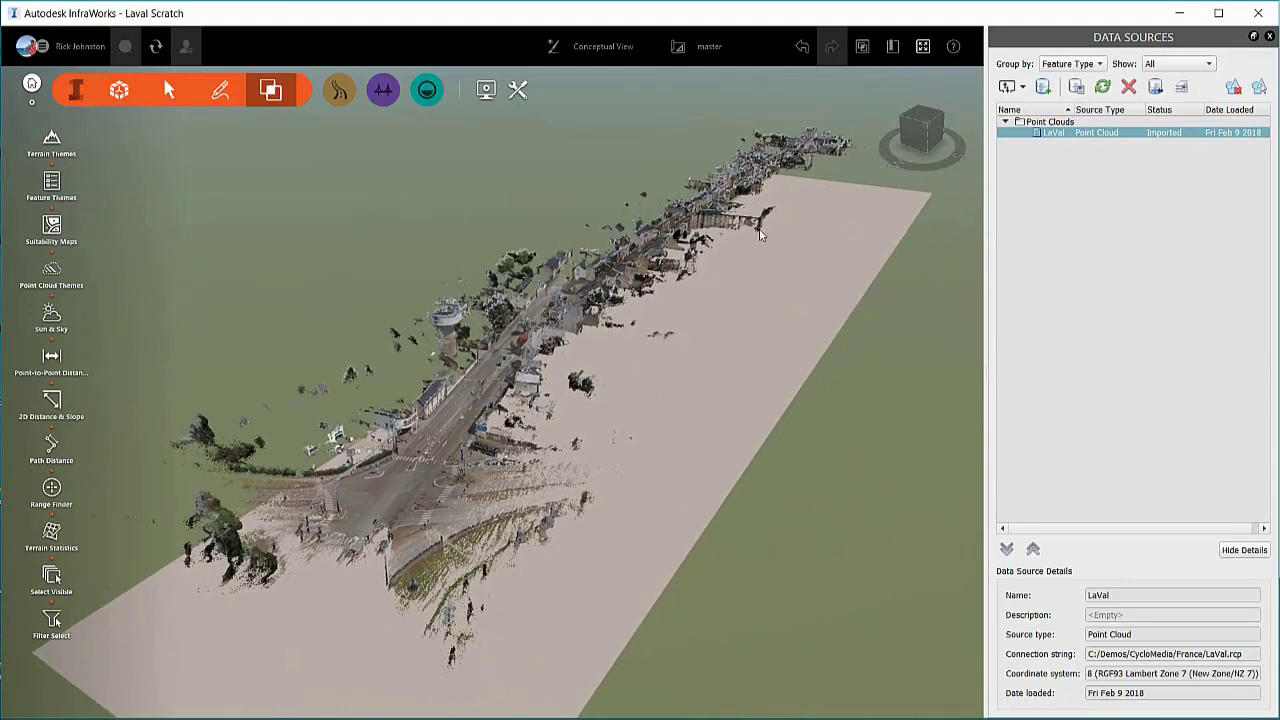
{"action": "left_click", "coordinate": [974, 80]}
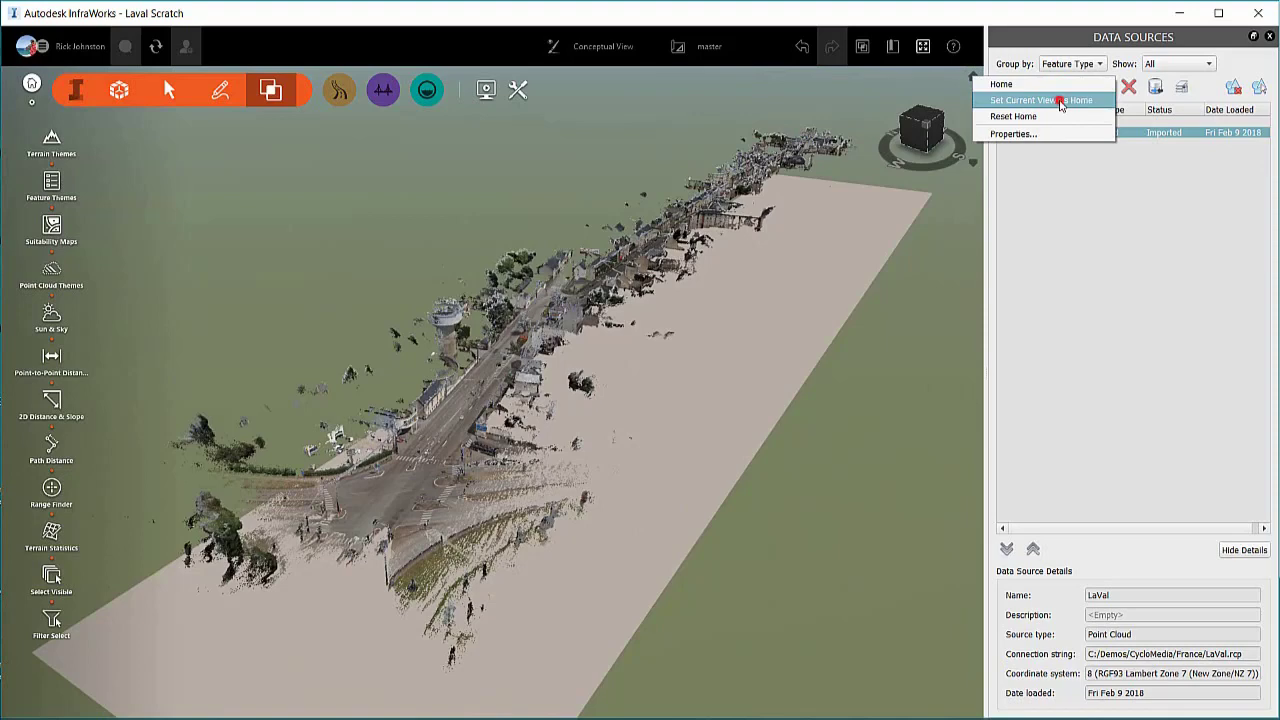
{"action": "left_click", "coordinate": [1061, 101]}
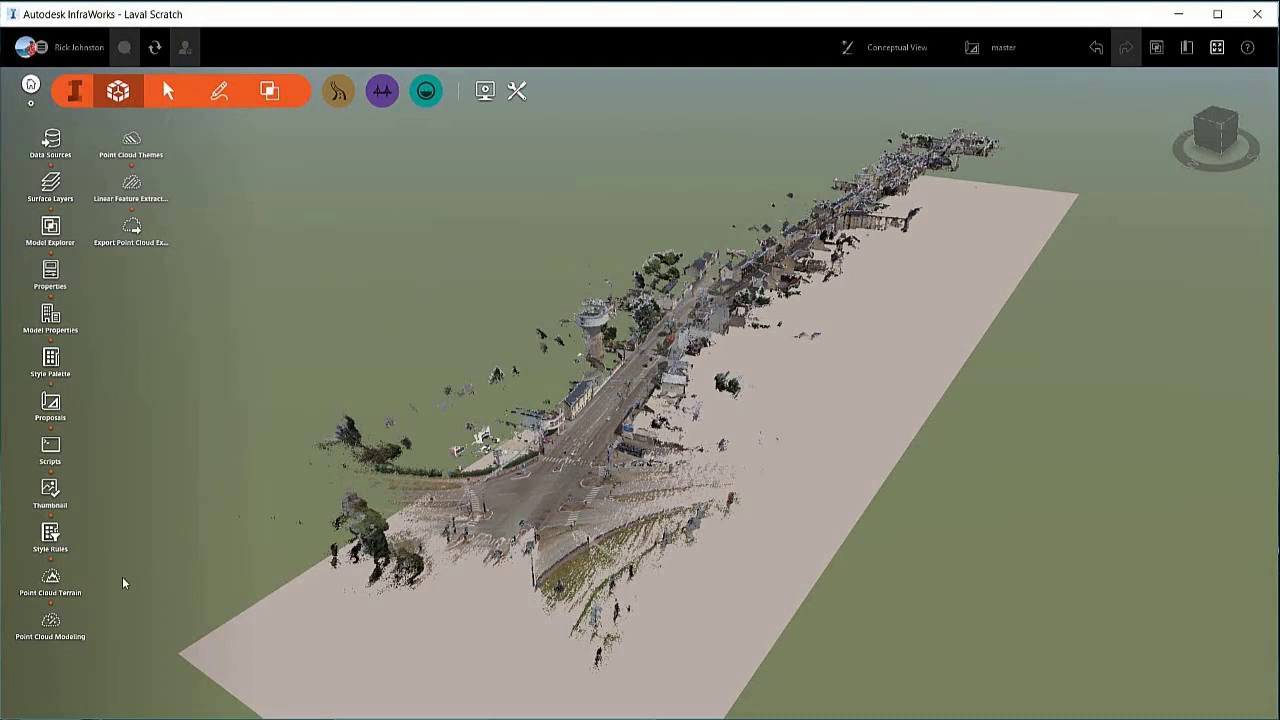
Process the LaVal point cloud terrain with Optimum rules and Light Weight data, without overriding the model point cloud, into the ProcessedPointCloud proposal.
{"action": "left_click", "coordinate": [52, 578]}
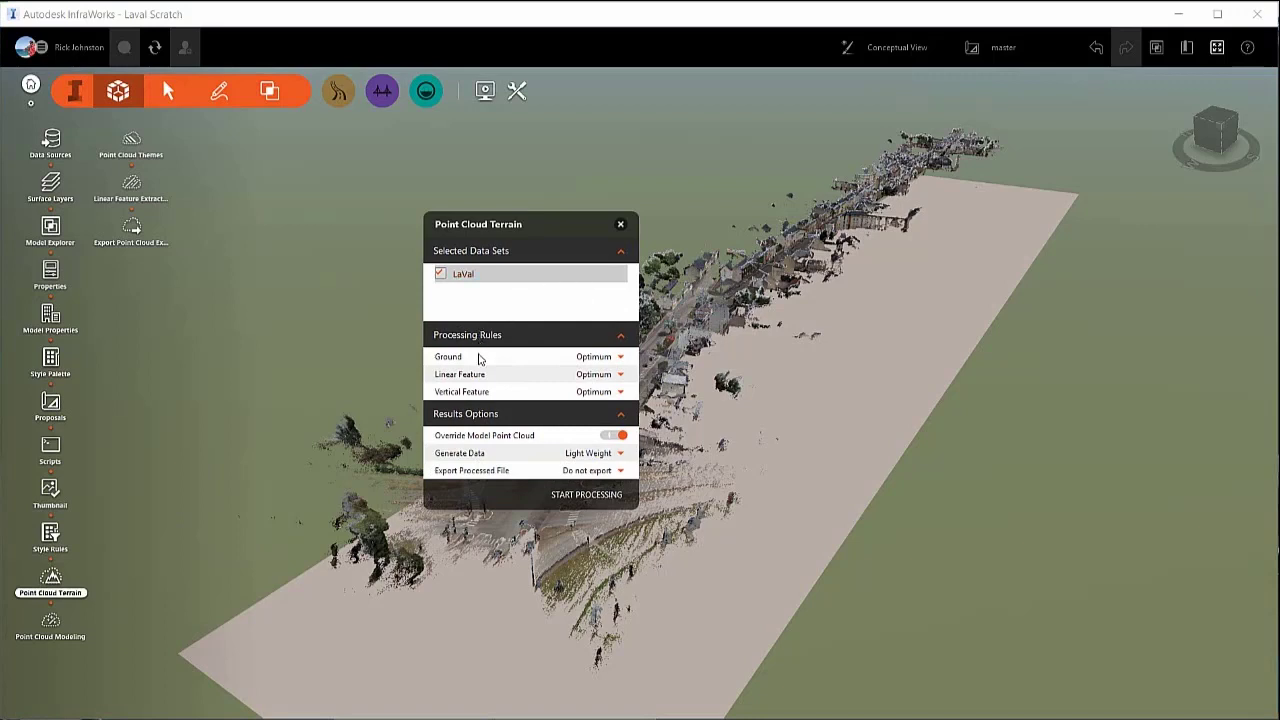
{"action": "left_click", "coordinate": [620, 357]}
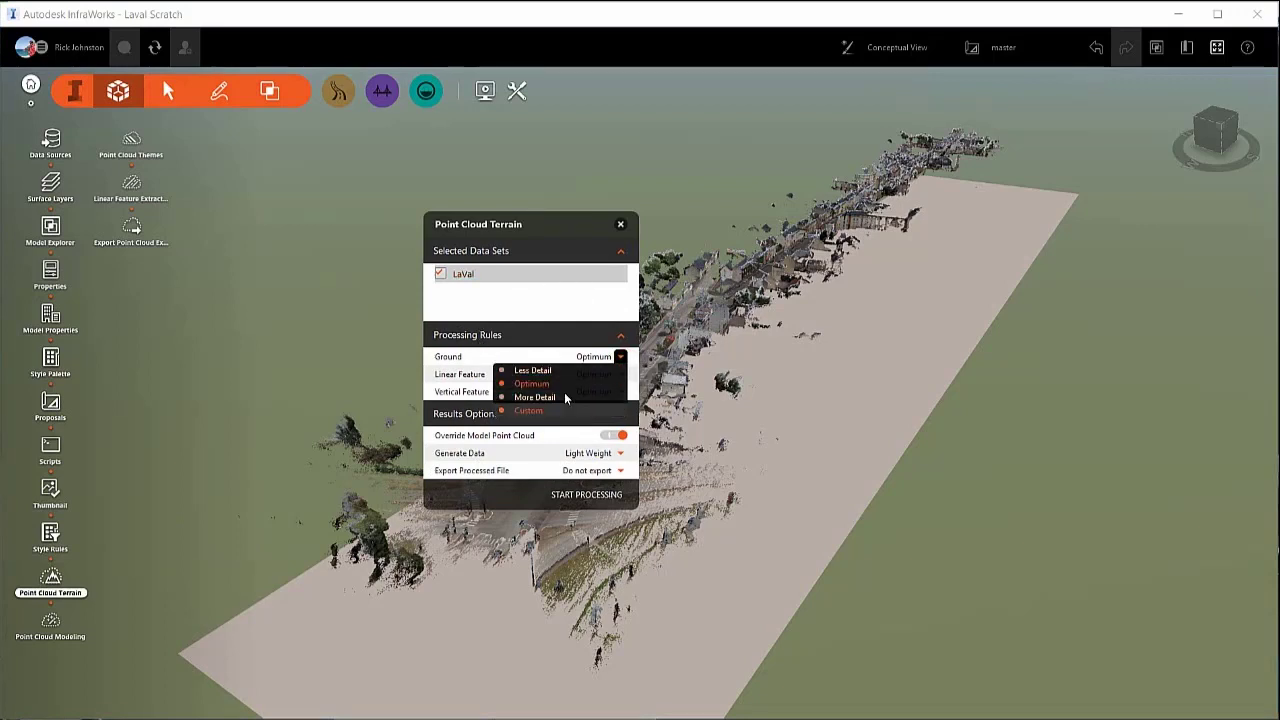
{"action": "left_click", "coordinate": [578, 335]}
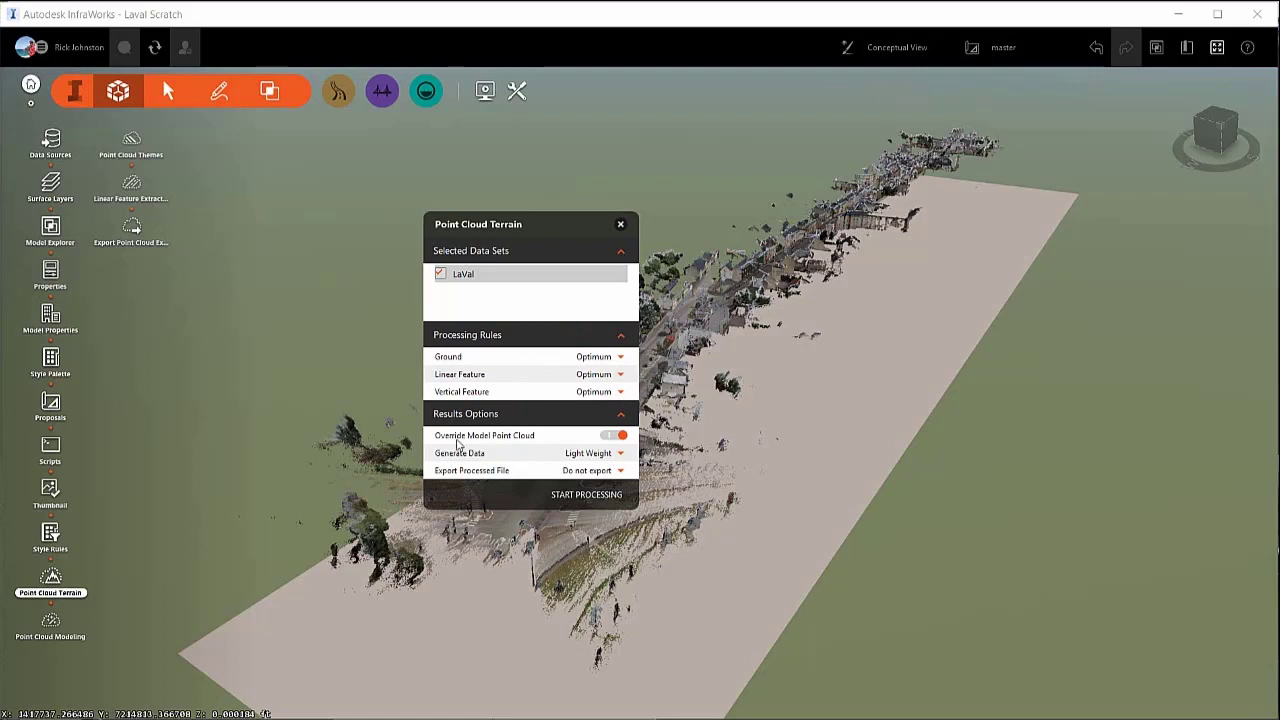
{"action": "left_click", "coordinate": [612, 436]}
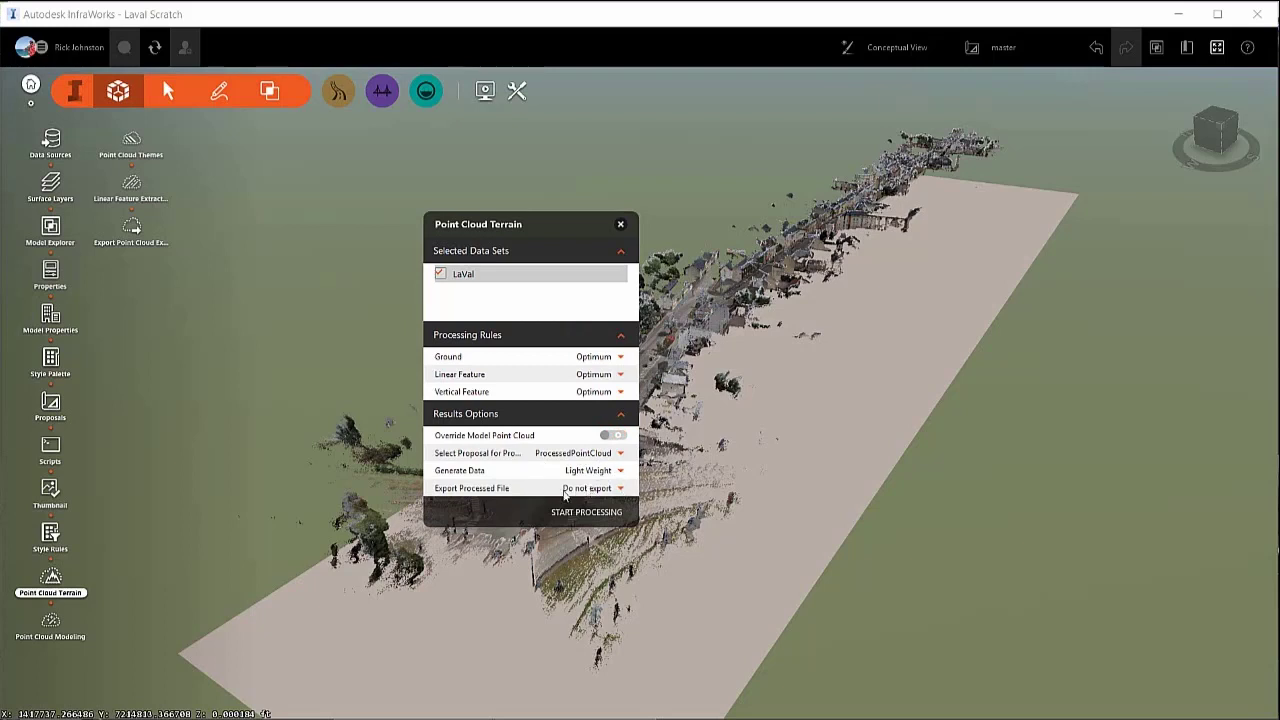
{"action": "left_click", "coordinate": [604, 513]}
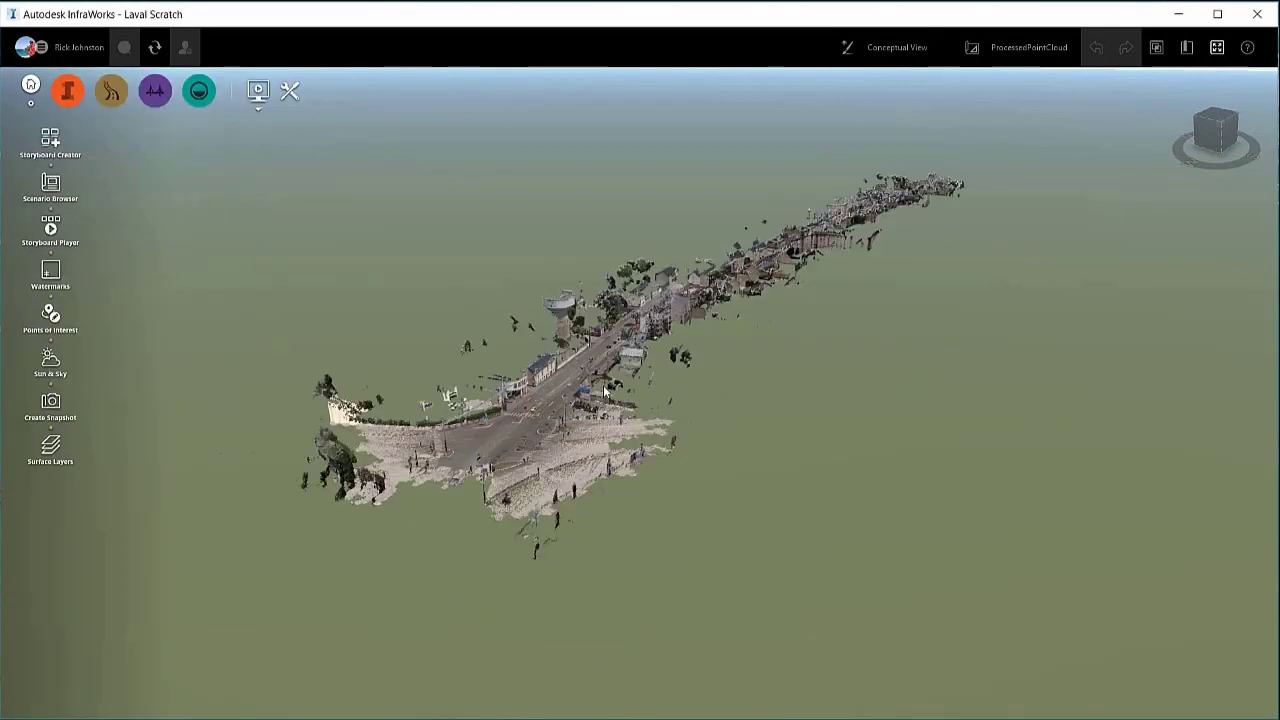
Examine the processed point cloud terrain around the foreground intersection and along the road corridor.
{"action": "scroll", "coordinate": [585, 405], "scroll_direction": "up", "scroll_amount": 3}
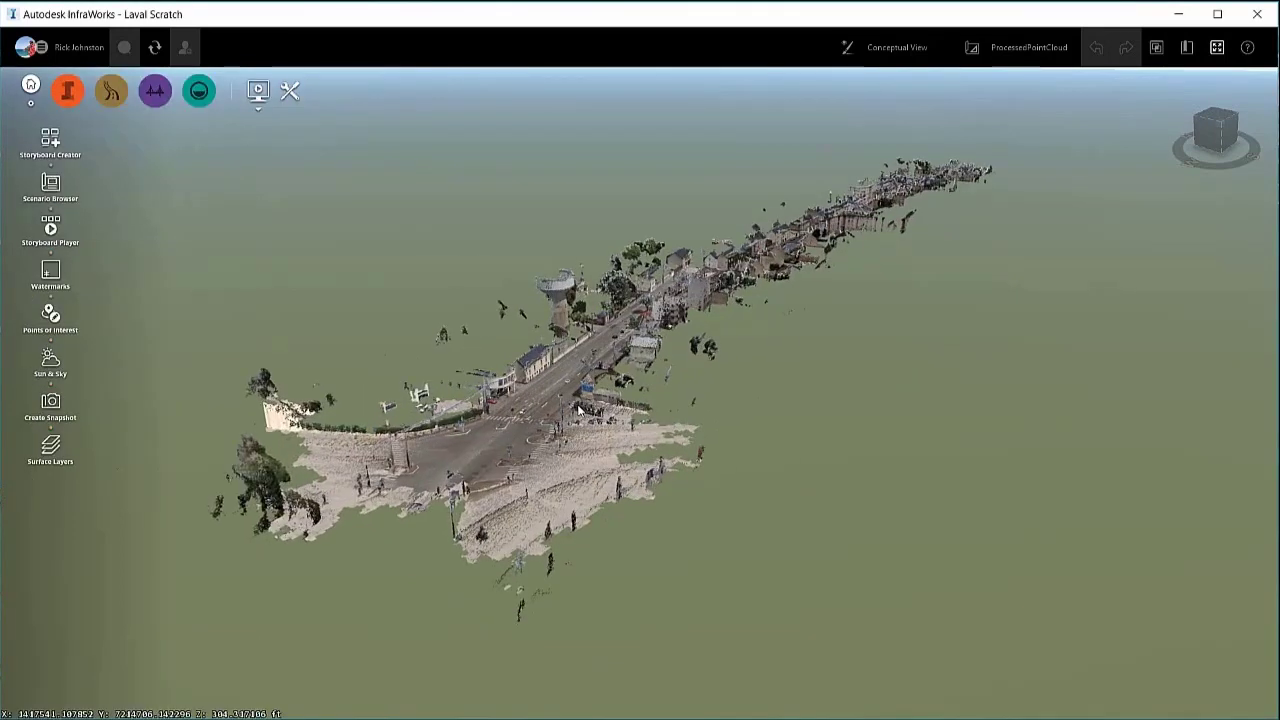
{"action": "scroll", "coordinate": [707, 415], "scroll_direction": "up", "scroll_amount": 2}
{"action": "scroll", "coordinate": [712, 410], "scroll_direction": "up", "scroll_amount": 3}
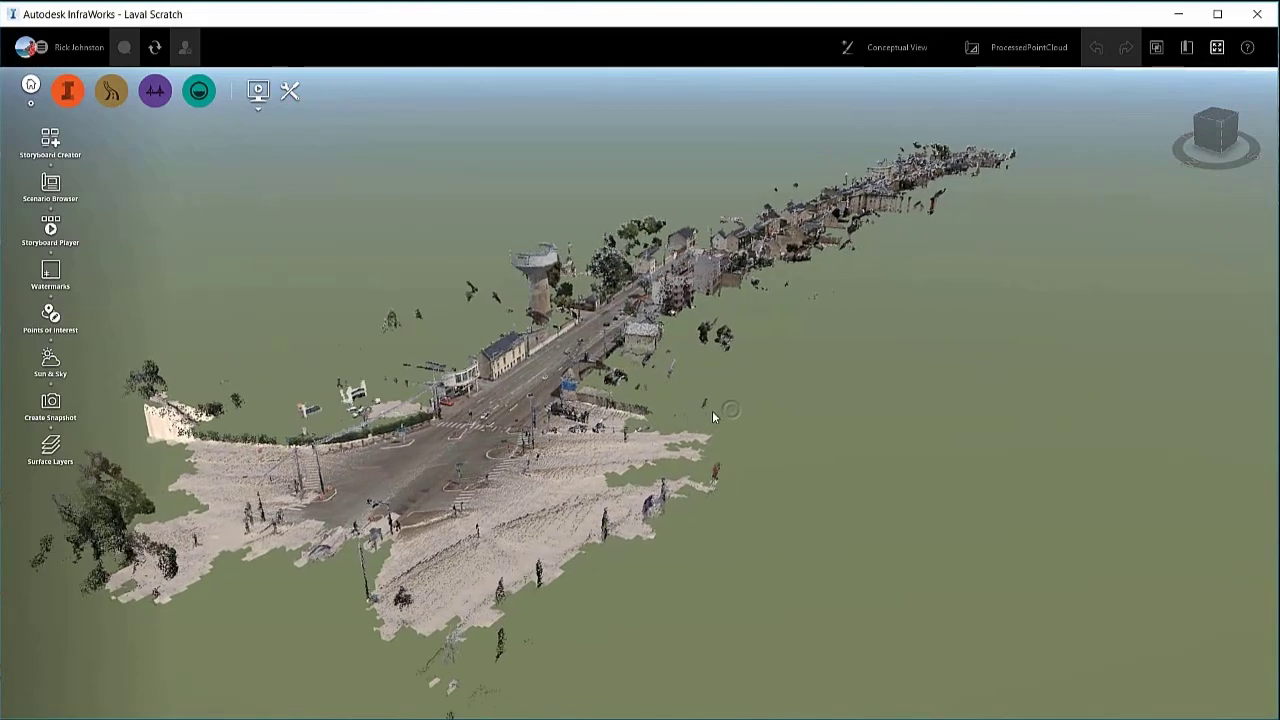
{"action": "left_click_drag", "start_coordinate": [684, 419], "coordinate": [762, 390]}
{"action": "scroll", "coordinate": [691, 385], "scroll_direction": "up", "scroll_amount": 5}
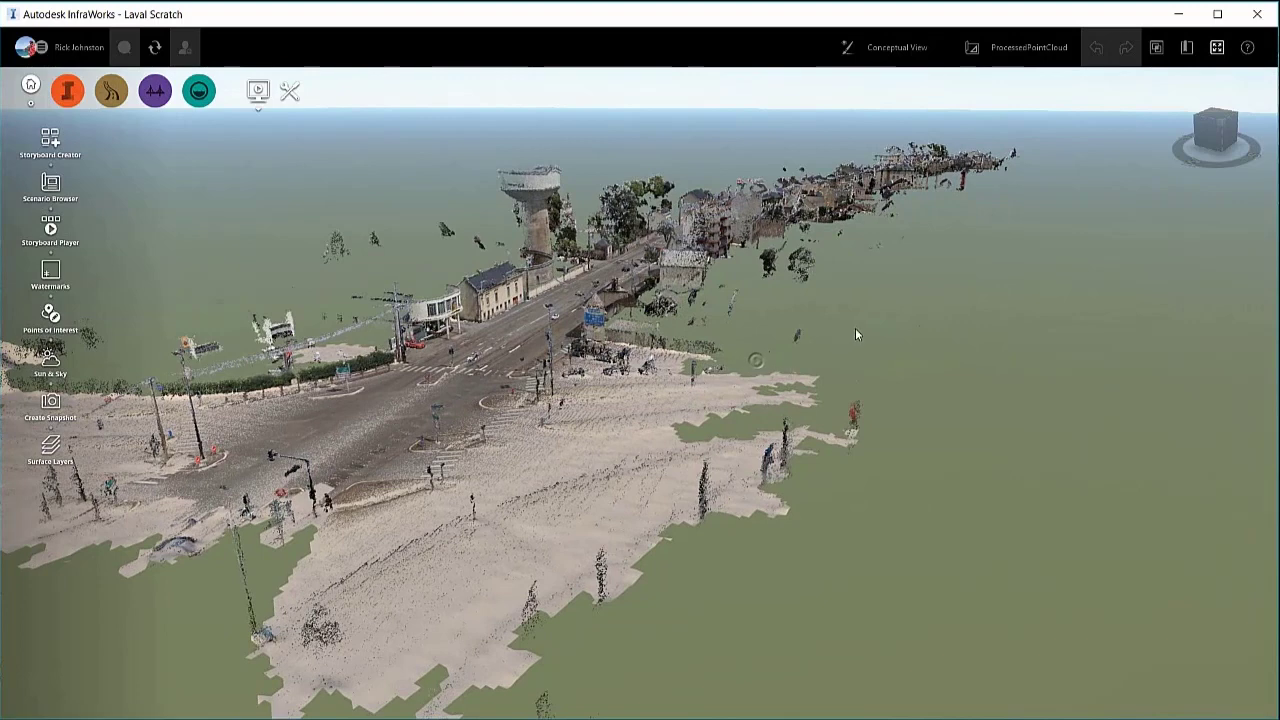
{"action": "left_click_drag", "start_coordinate": [857, 334], "coordinate": [923, 311]}
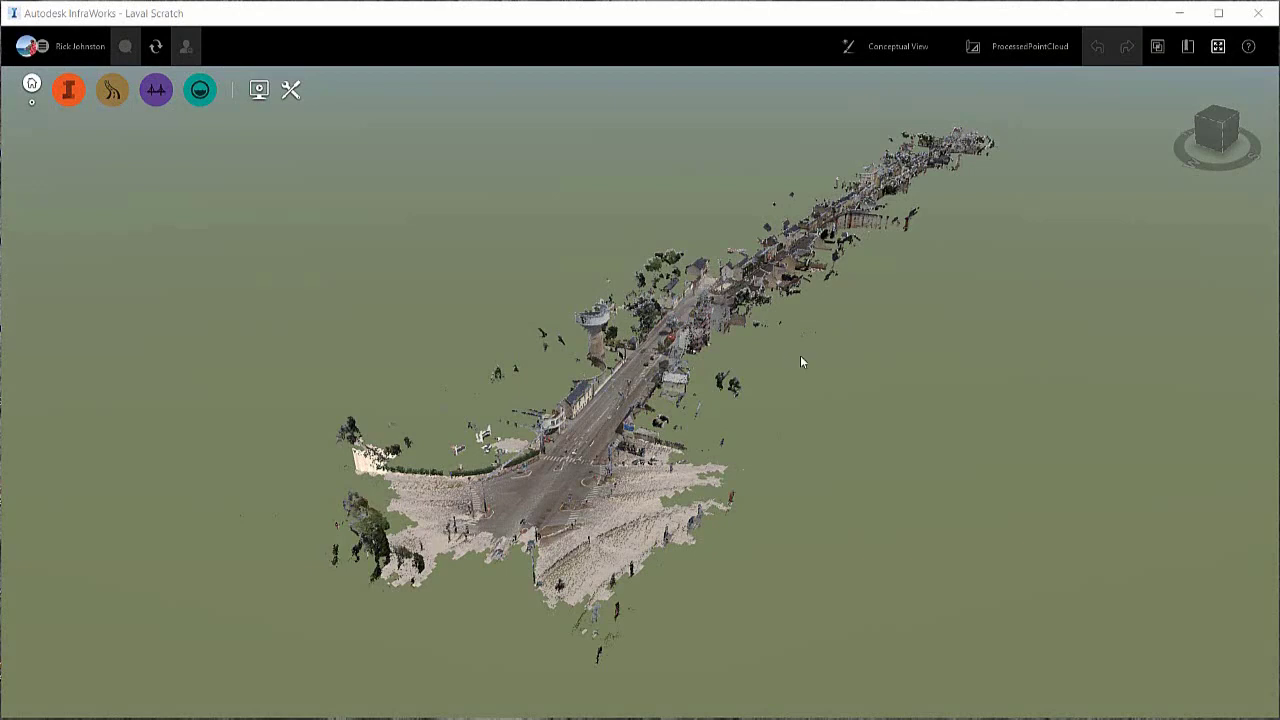
Create a point cloud theme named Classification with the Classification analysis type and a maximum value of 255.
{"action": "left_click", "coordinate": [69, 91]}
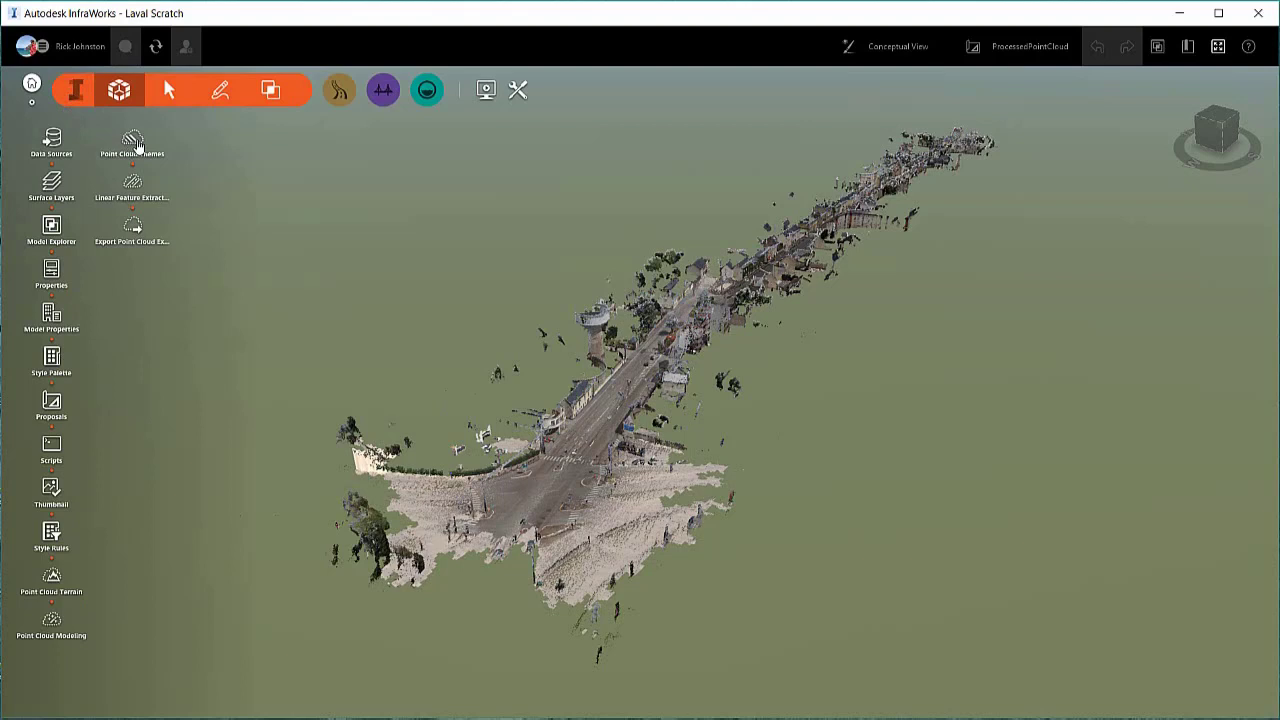
{"action": "left_click", "coordinate": [137, 146]}
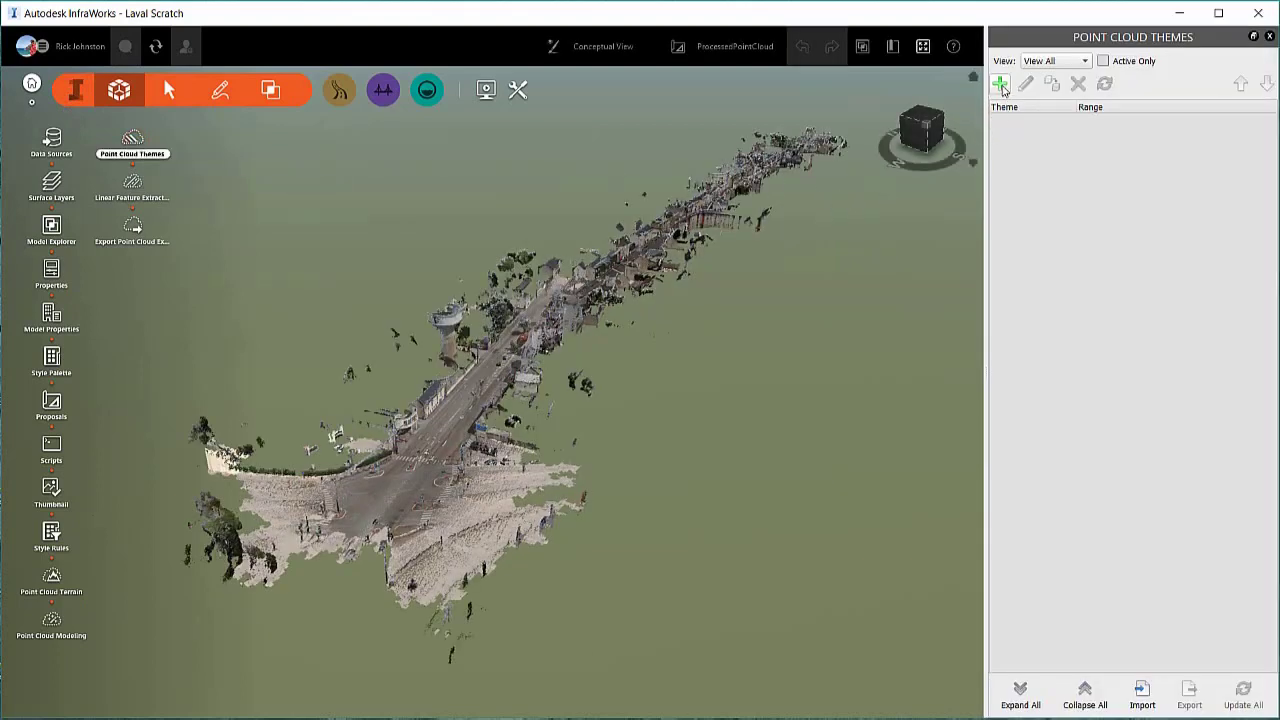
{"action": "left_click", "coordinate": [1000, 85]}
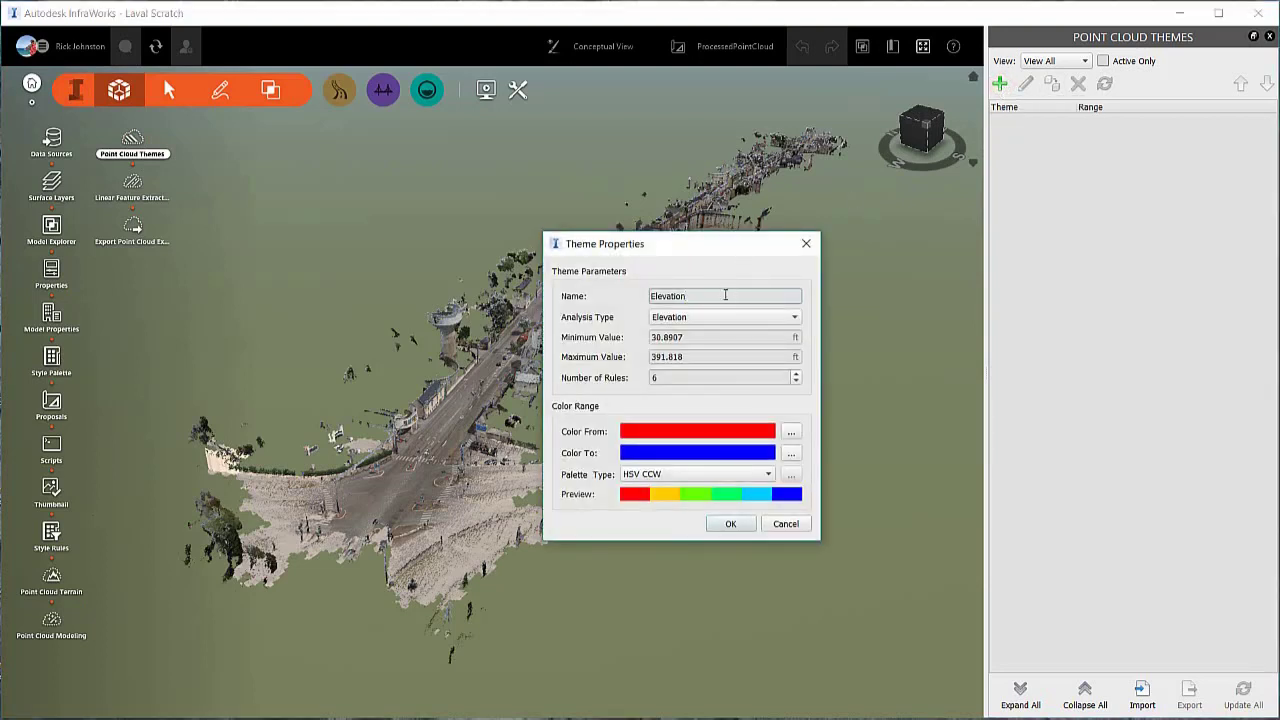
{"action": "double_click", "coordinate": [723, 296]}
{"action": "type", "text": "Classific"}
{"action": "left_click", "coordinate": [795, 318]}
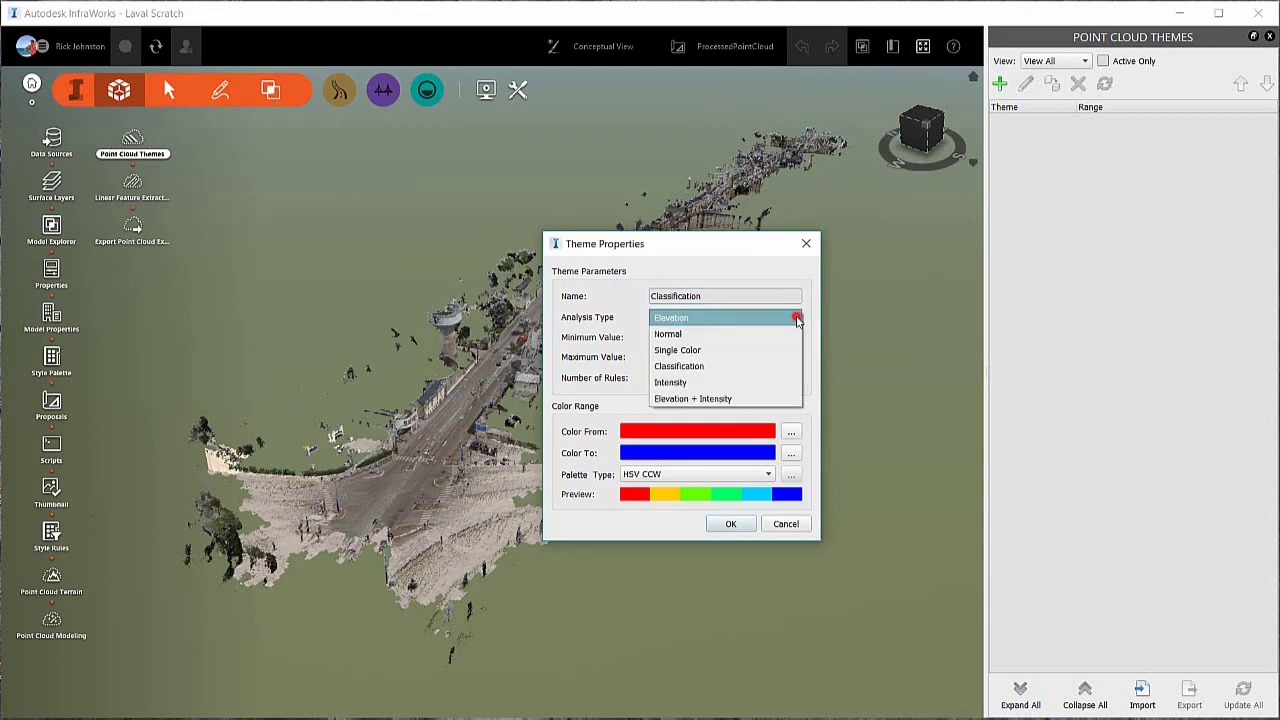
{"action": "left_click", "coordinate": [714, 366]}
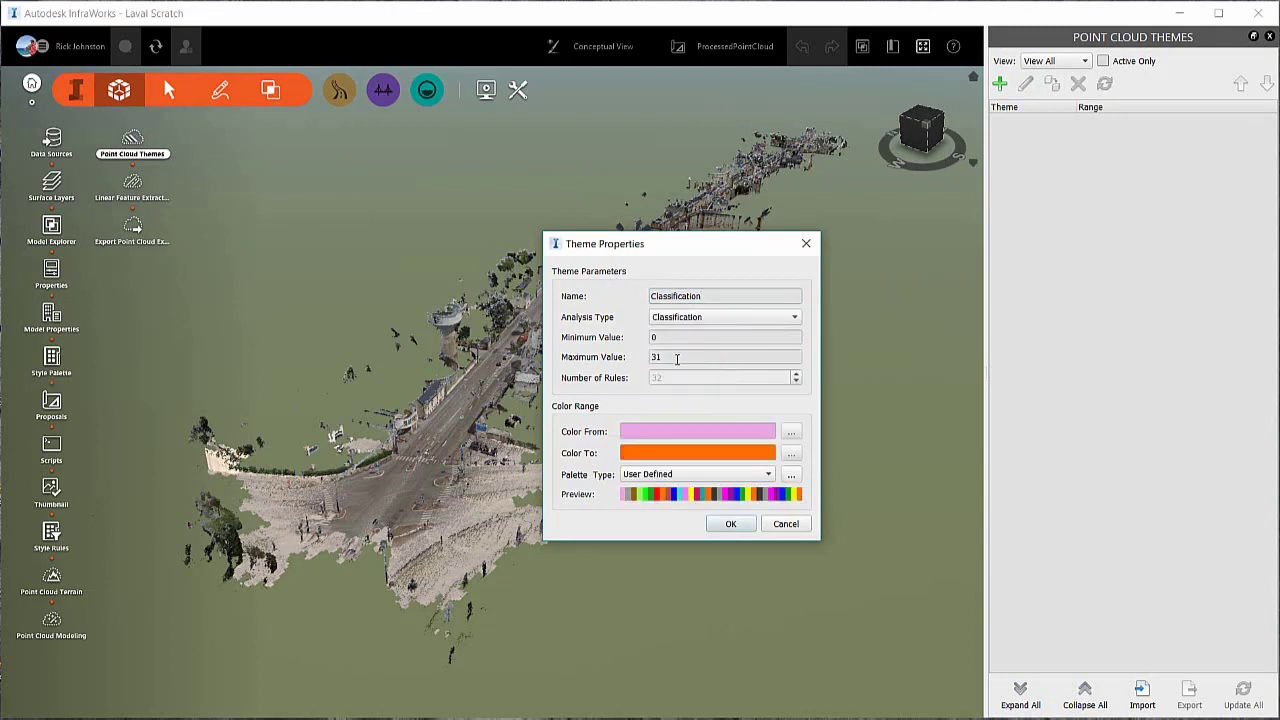
{"action": "double_click", "coordinate": [677, 357]}
{"action": "type", "text": "255"}
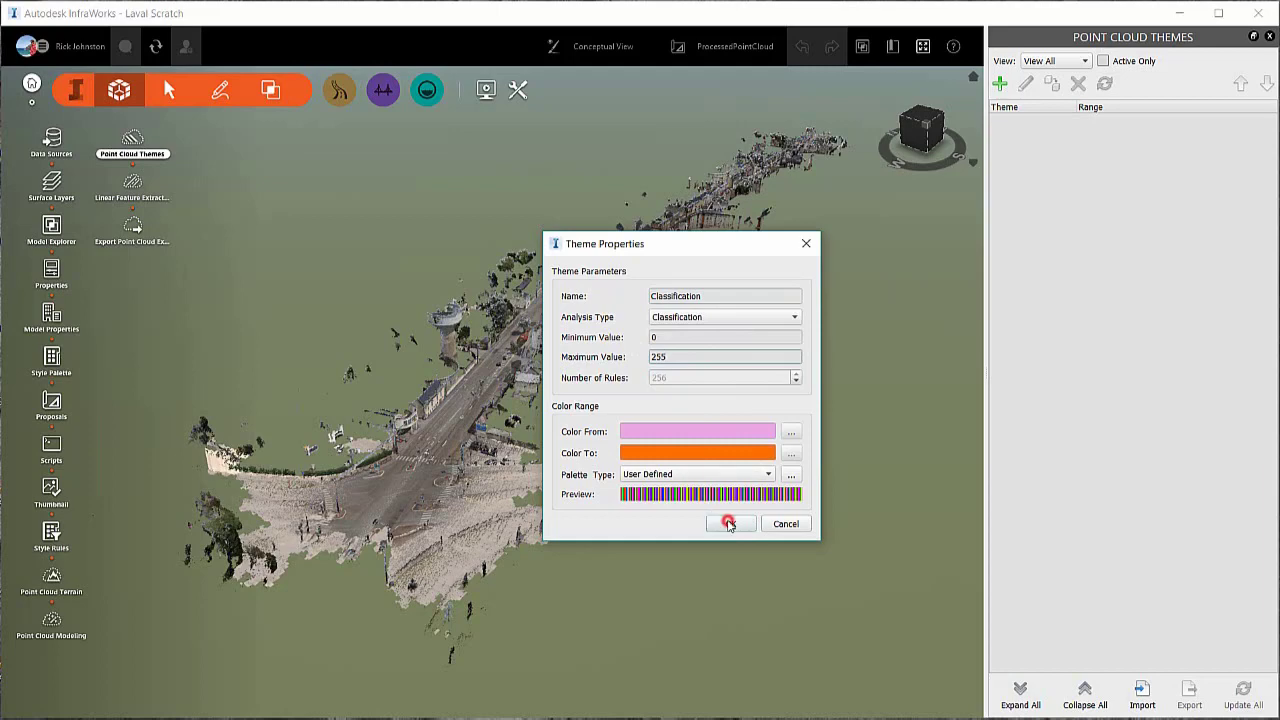
{"action": "left_click", "coordinate": [730, 524]}
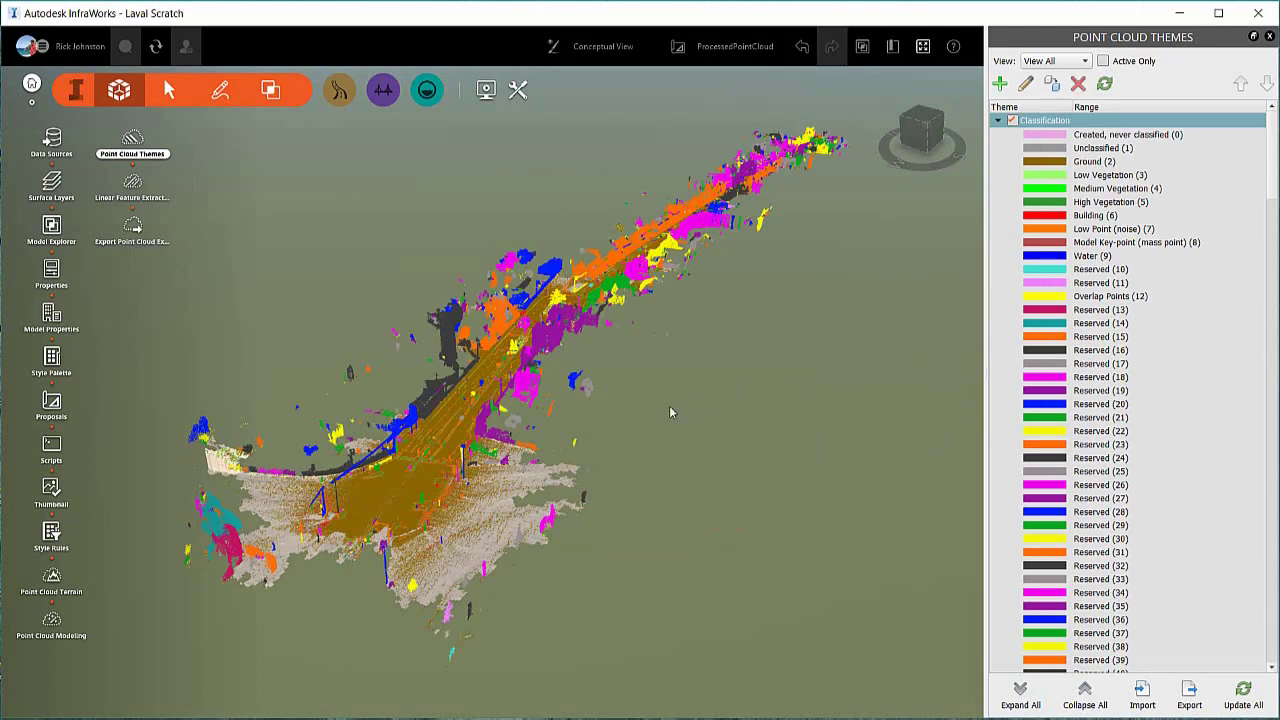
Inspect the classification colours up close along the road, the water tower and the roadside poles.
{"action": "middle_click_drag", "start_coordinate": [677, 398], "coordinate": [713, 372]}
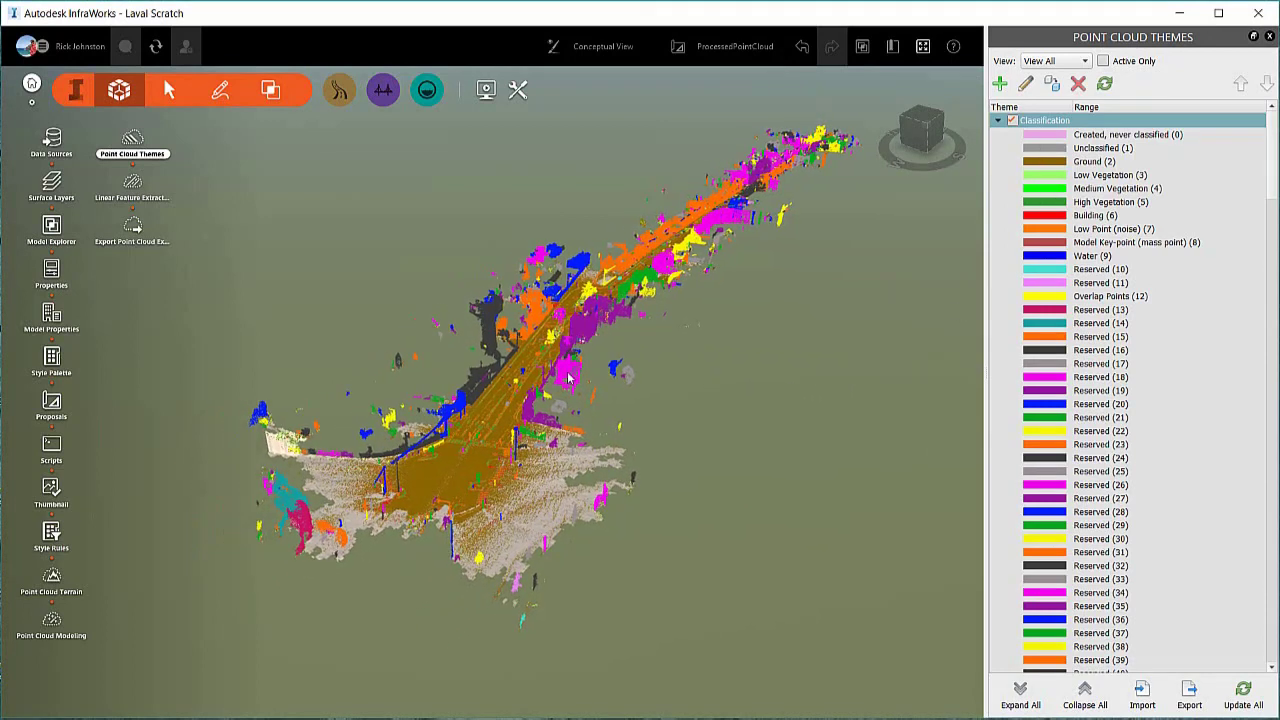
{"action": "scroll", "coordinate": [532, 408], "scroll_direction": "up", "scroll_amount": 2}
{"action": "scroll", "coordinate": [533, 408], "scroll_direction": "up", "scroll_amount": 5}
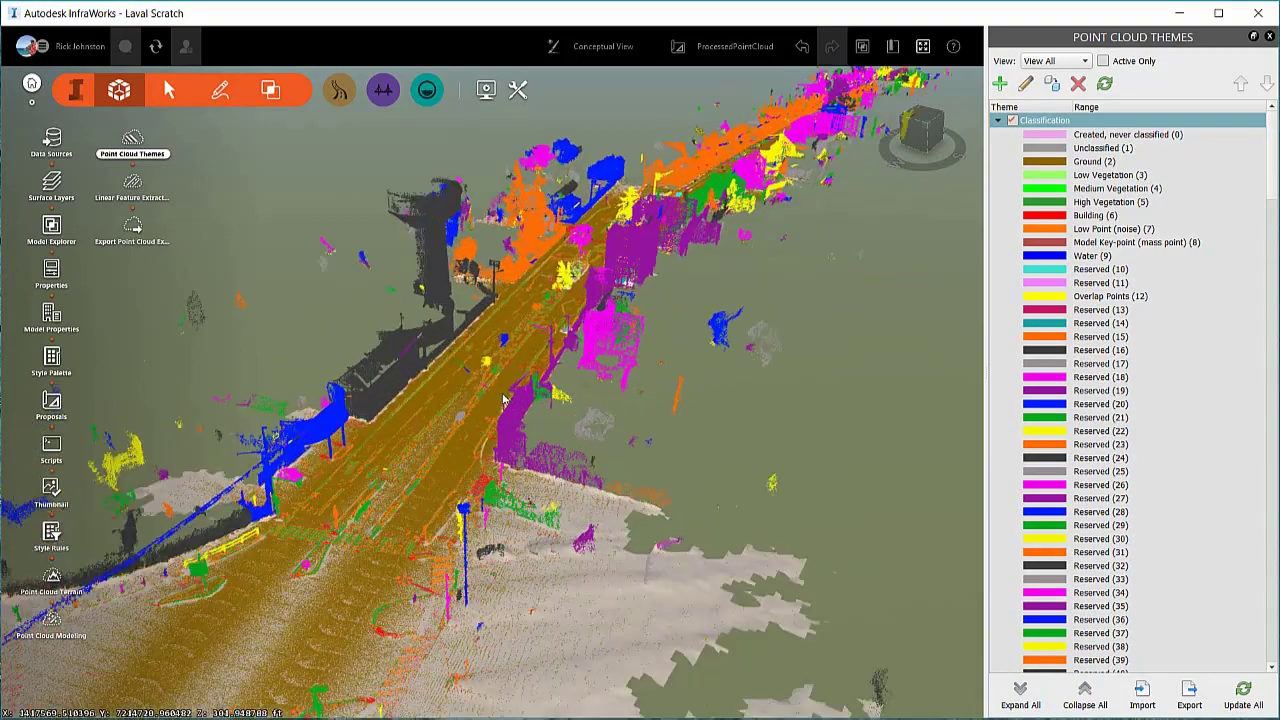
{"action": "left_click_drag", "start_coordinate": [534, 404], "coordinate": [648, 387]}
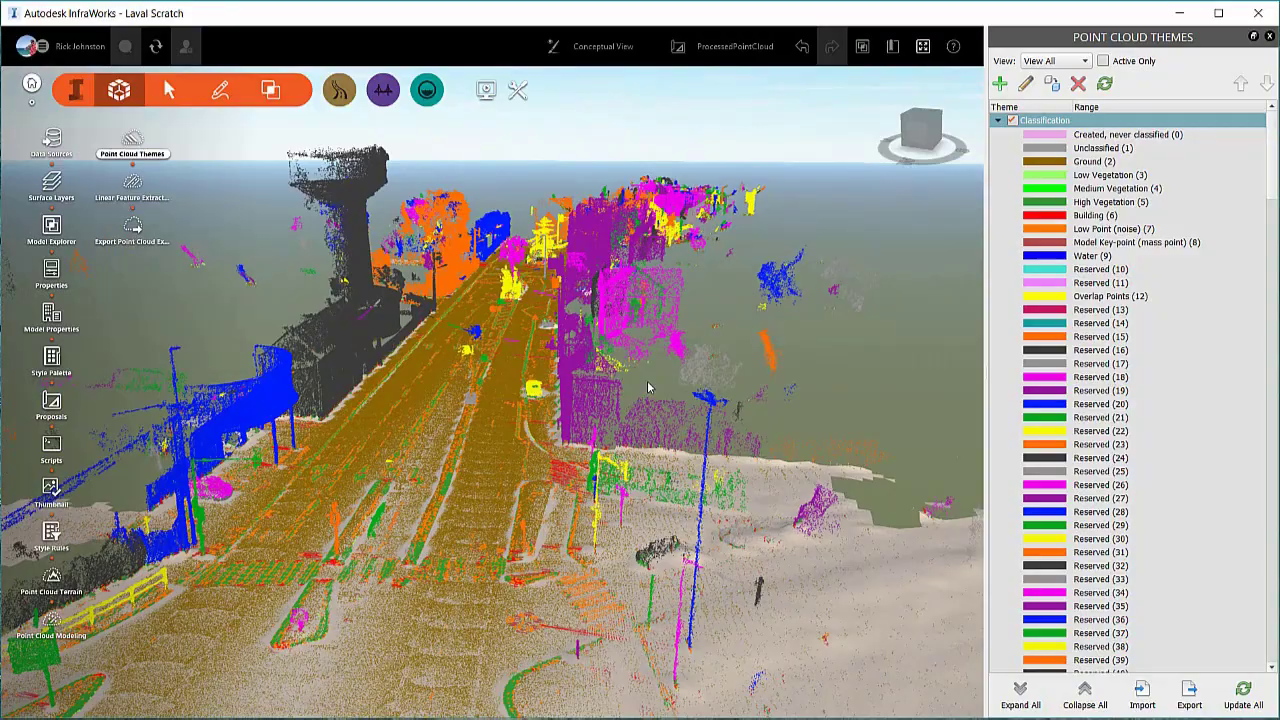